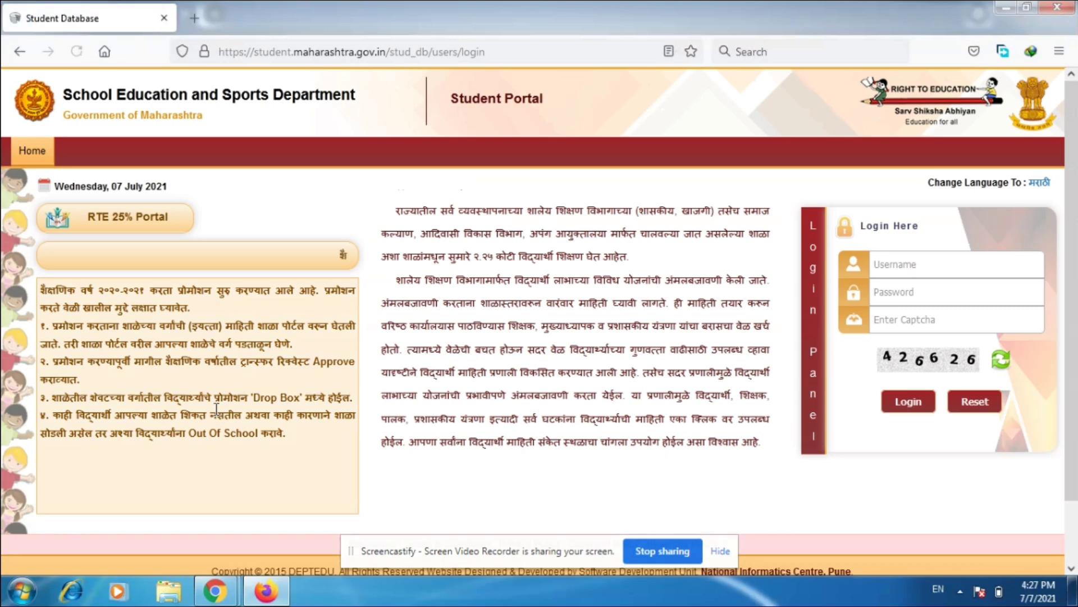
Step: Log in to the Maharashtra Student Portal as Head Master with the UDISE username, password and captcha
left_click(889, 263)
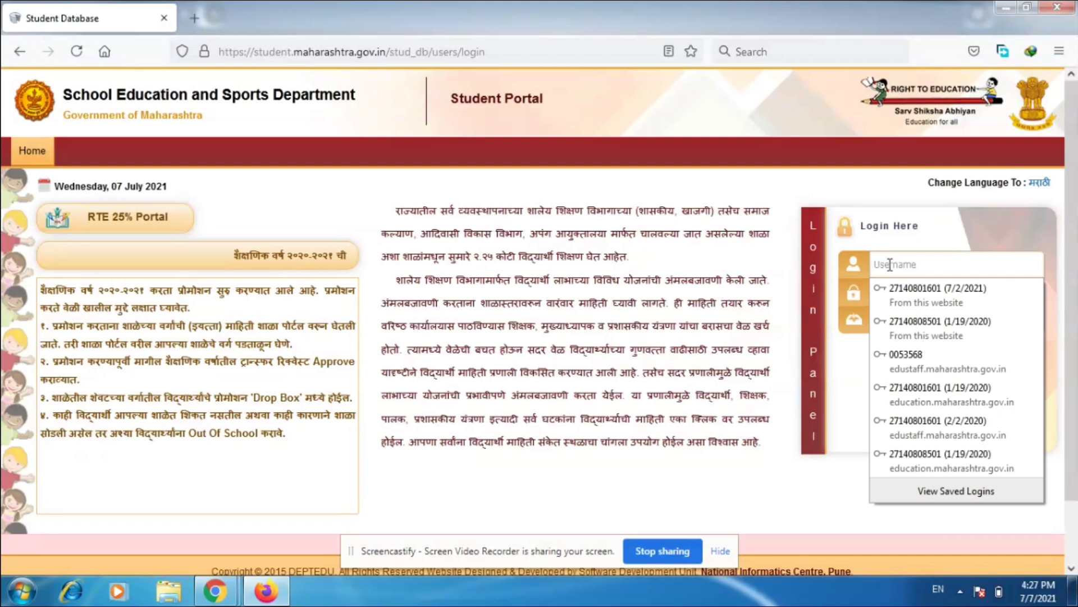
type("27140808501")
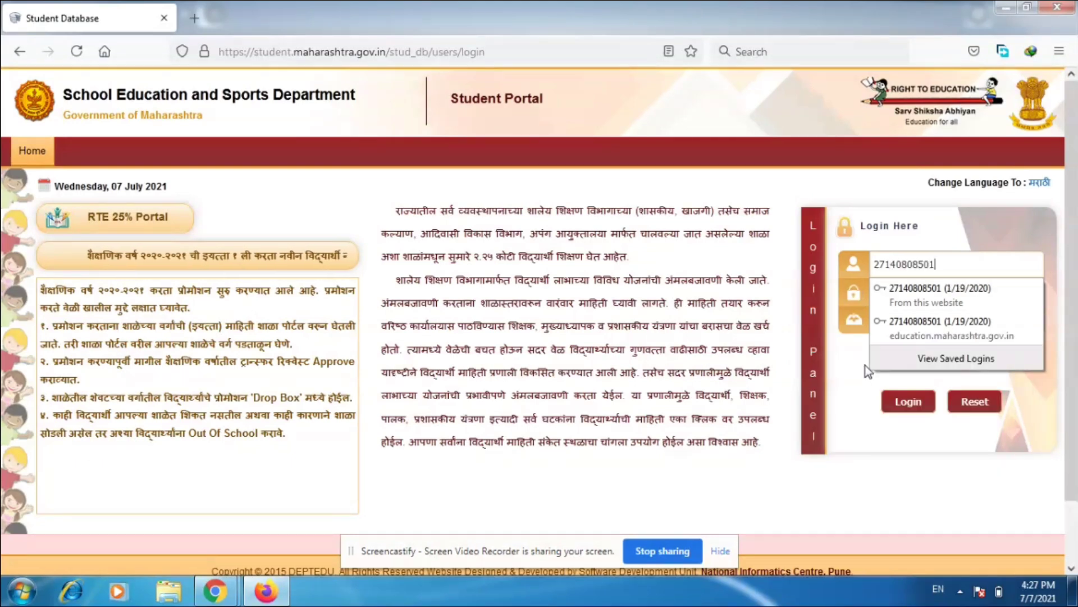
left_click(840, 379)
left_click(886, 293)
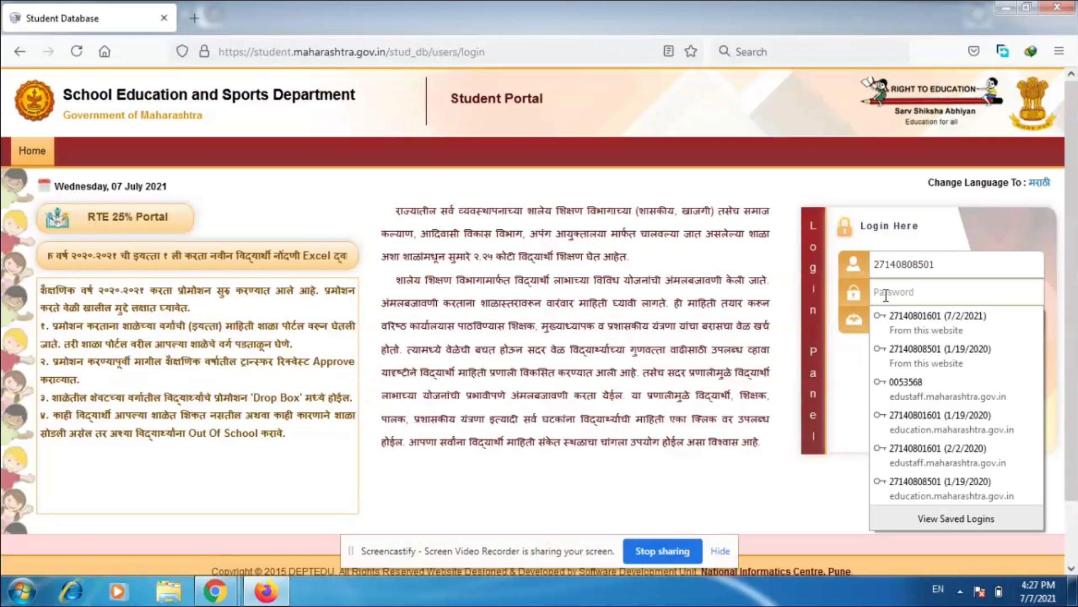
type("•••••")
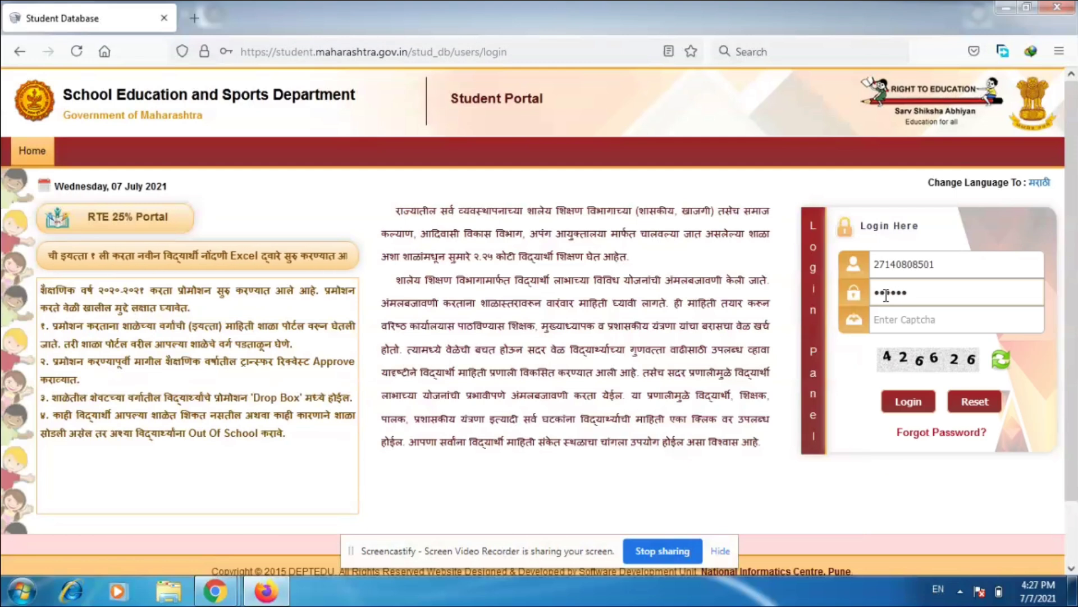
type("••")
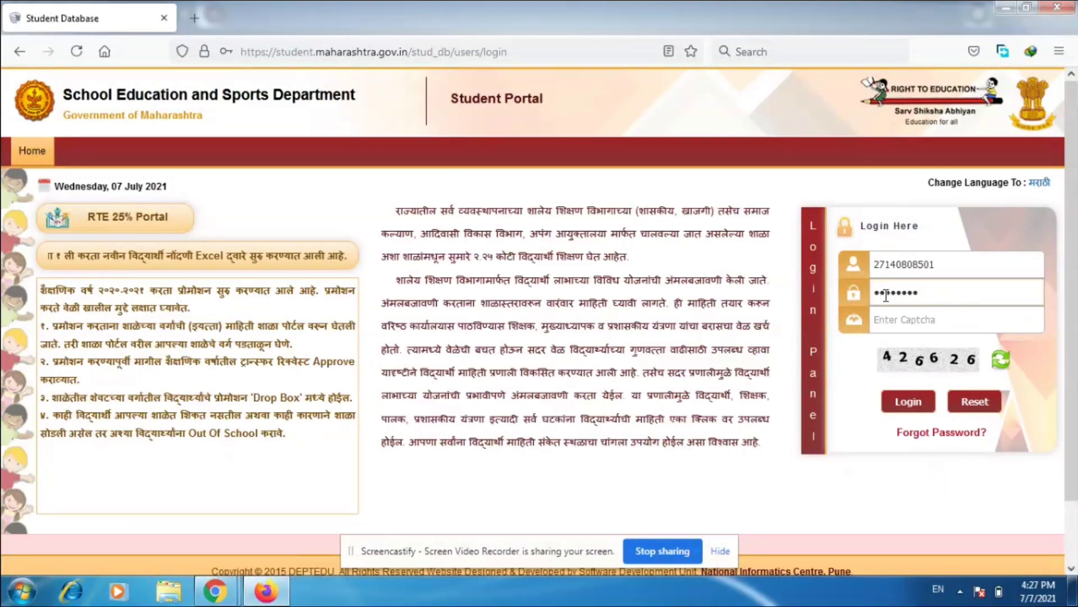
type("••")
left_click(885, 319)
type("4266")
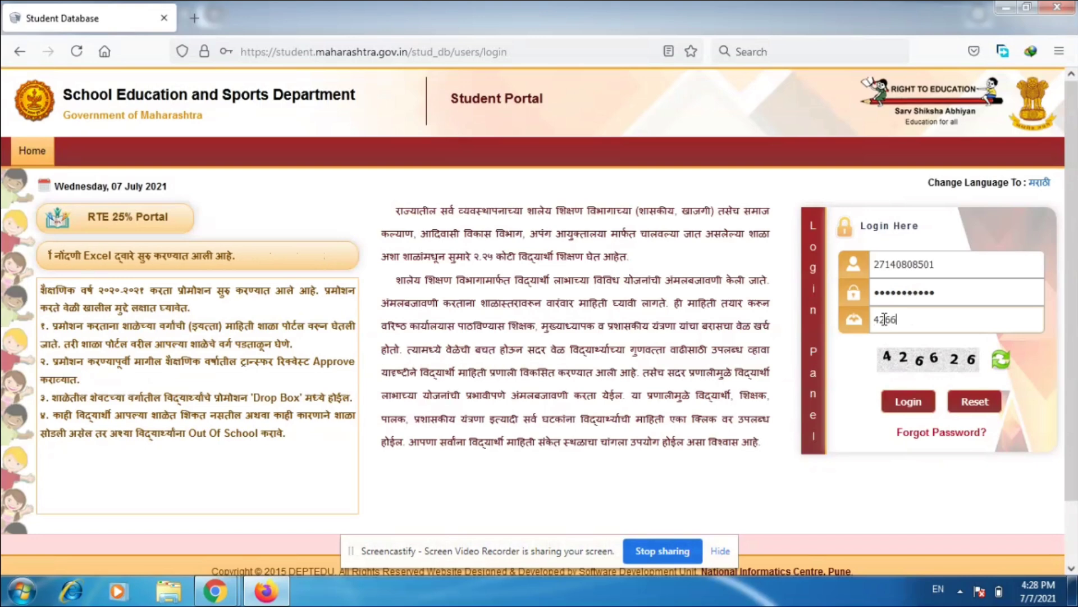
type("2")
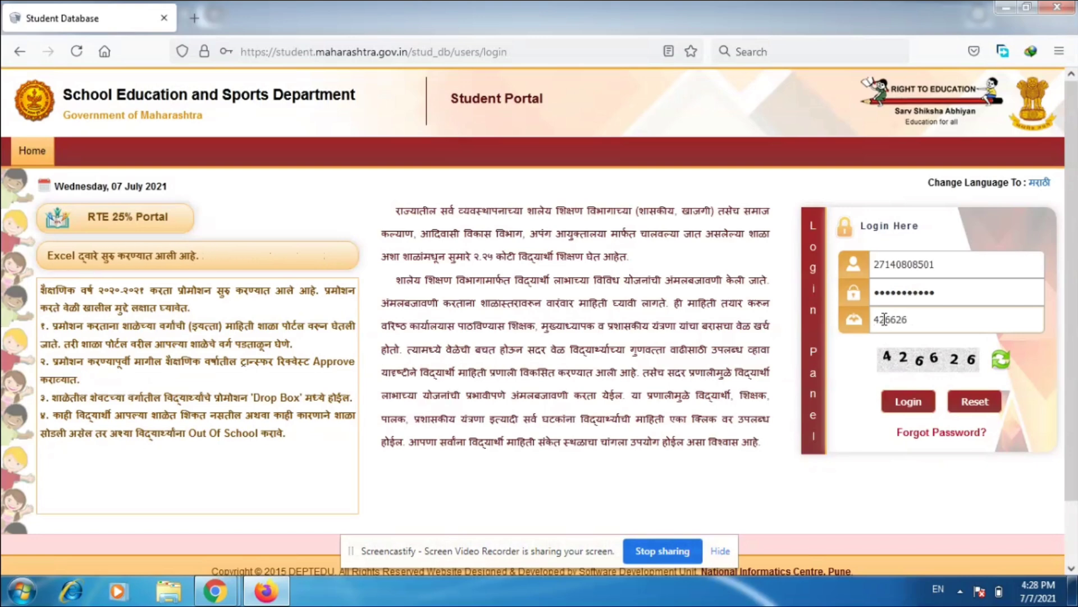
type("6")
left_click(910, 400)
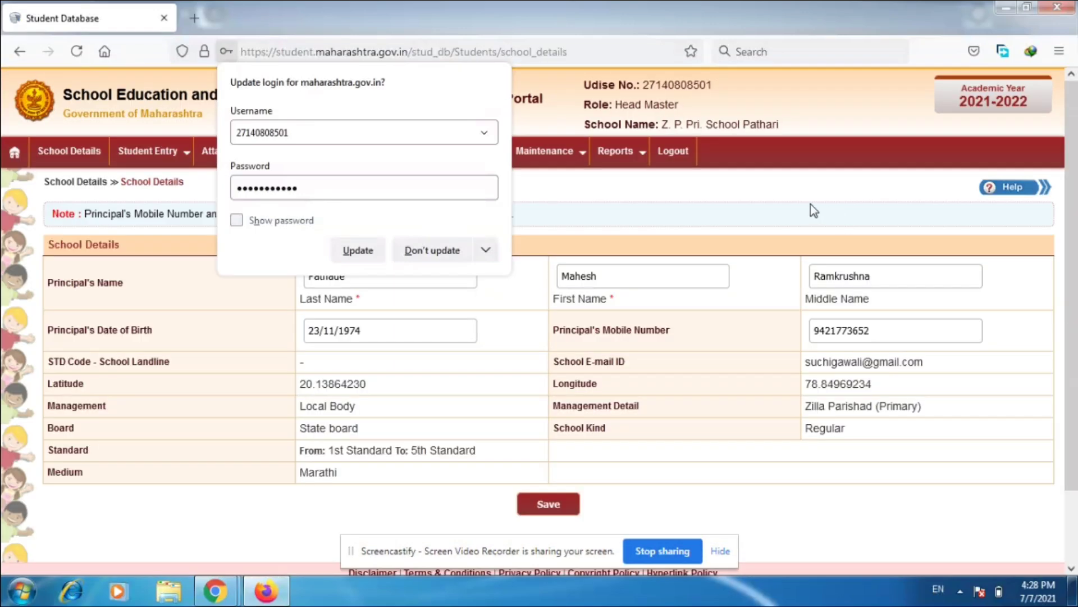
left_click(800, 188)
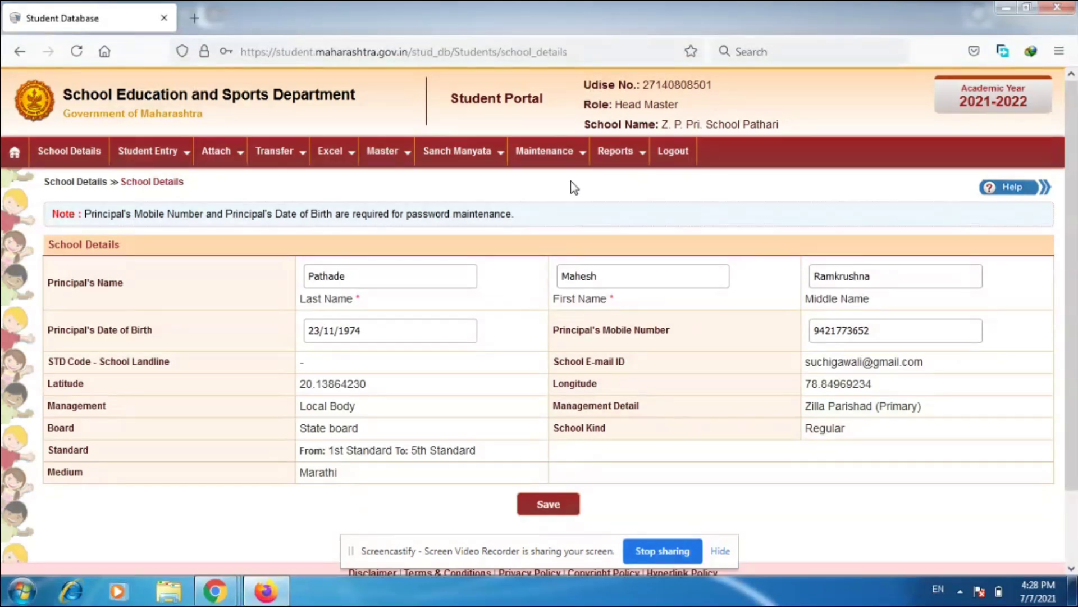
Step: Go to the Download Personal Excel Sheet page from the portal's Excel menu
mouse_move(340, 153)
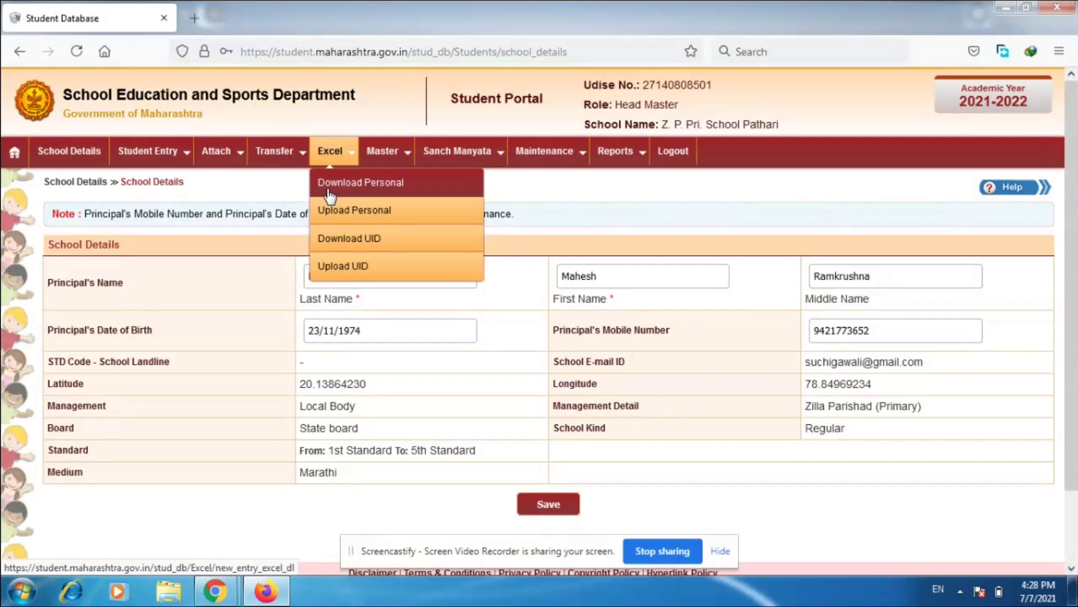
left_click(360, 190)
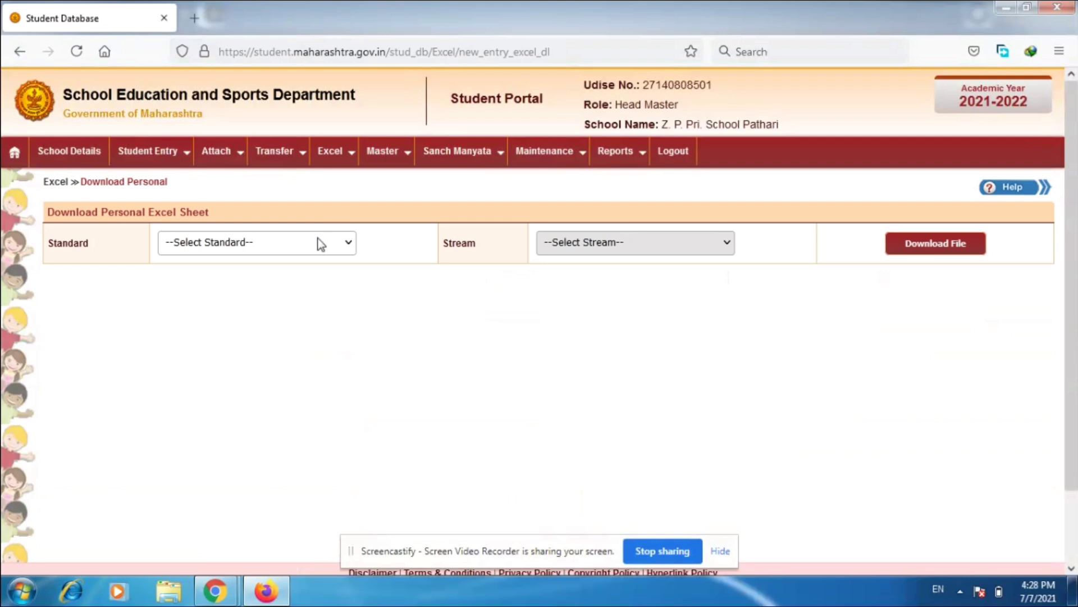
left_click(320, 245)
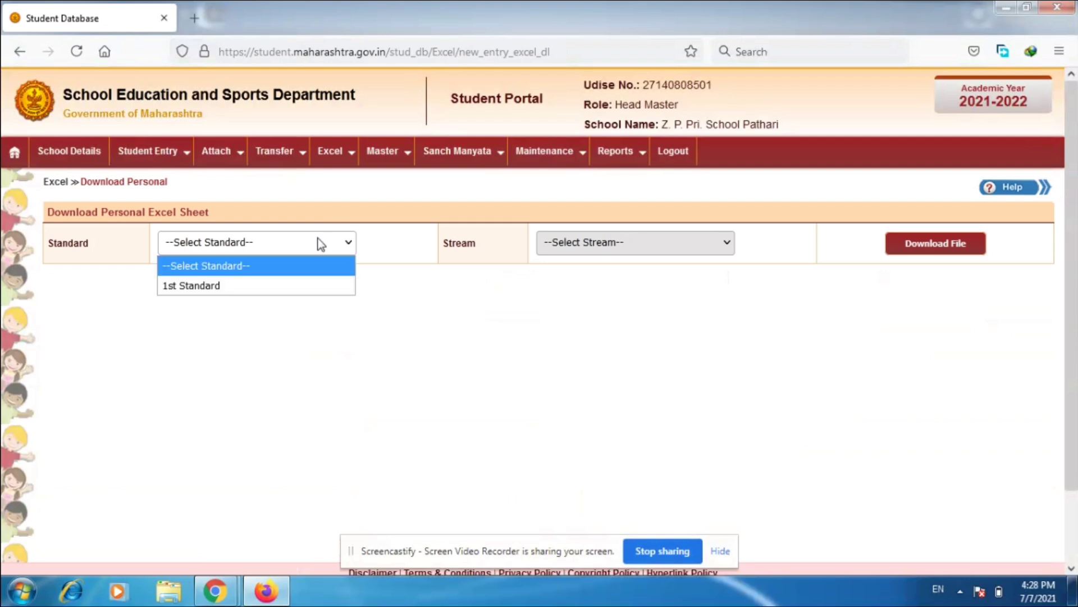
left_click(283, 285)
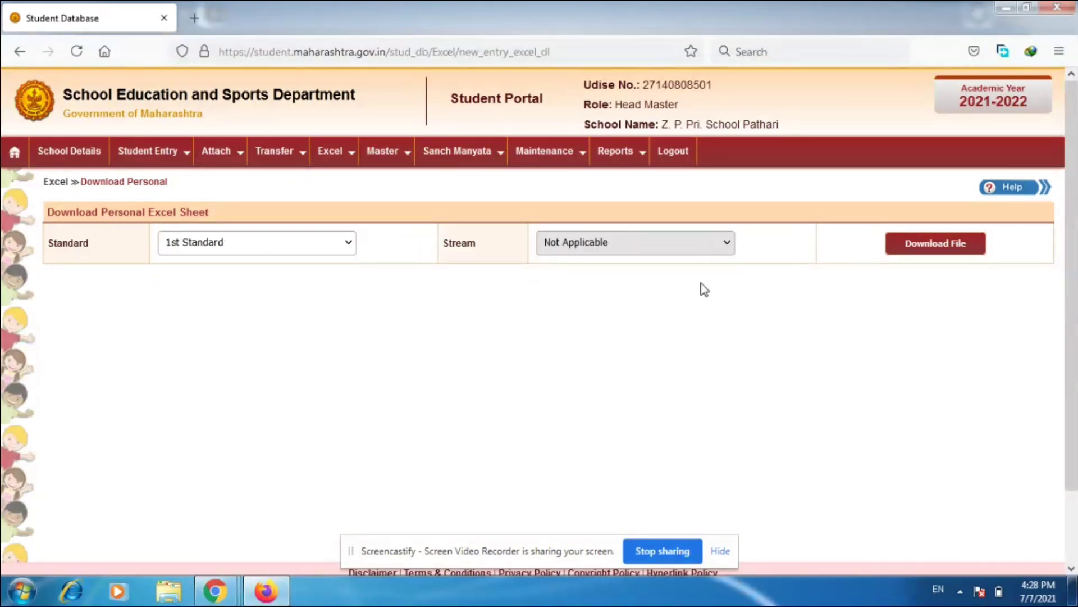
left_click(934, 246)
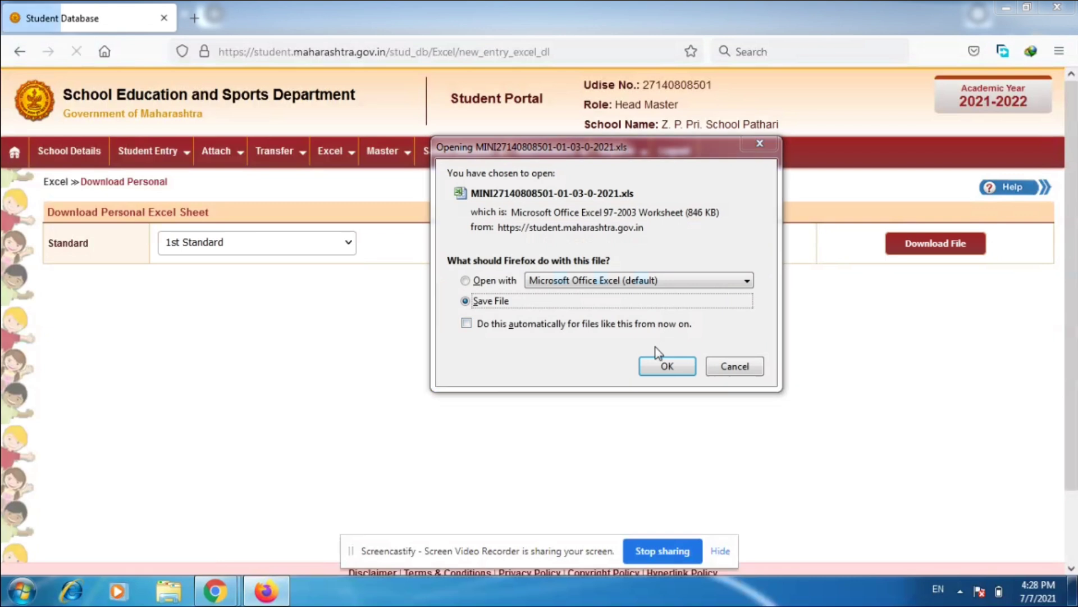
left_click(662, 365)
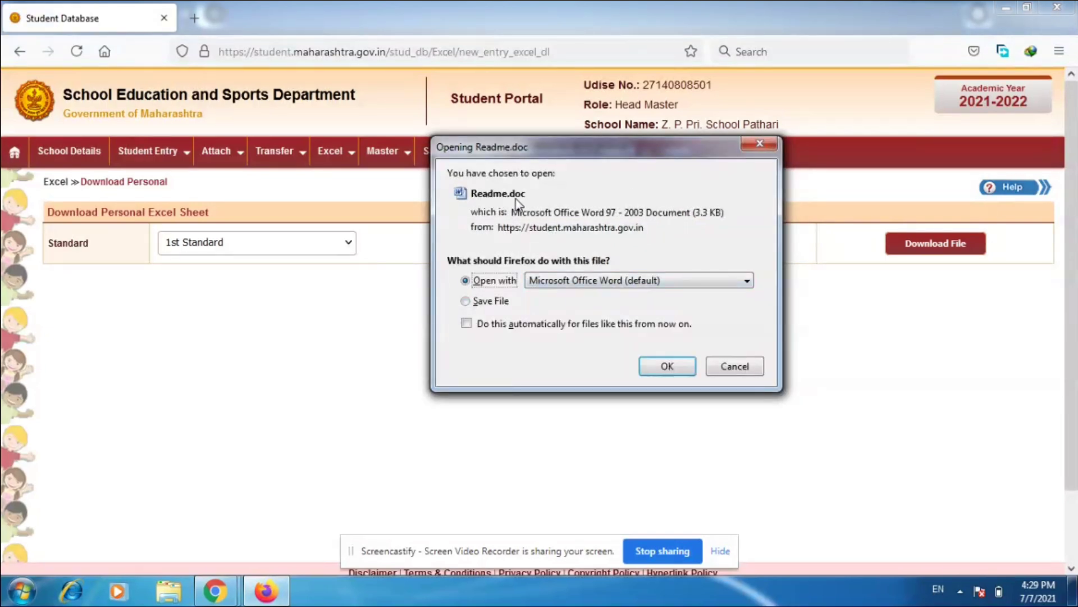
left_click(759, 144)
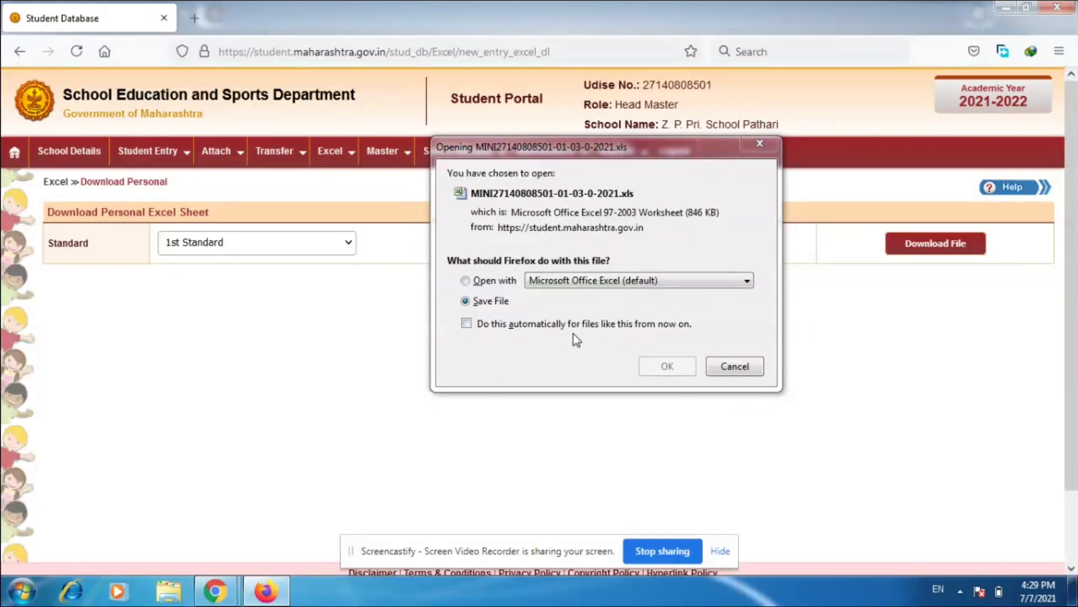
left_click(661, 368)
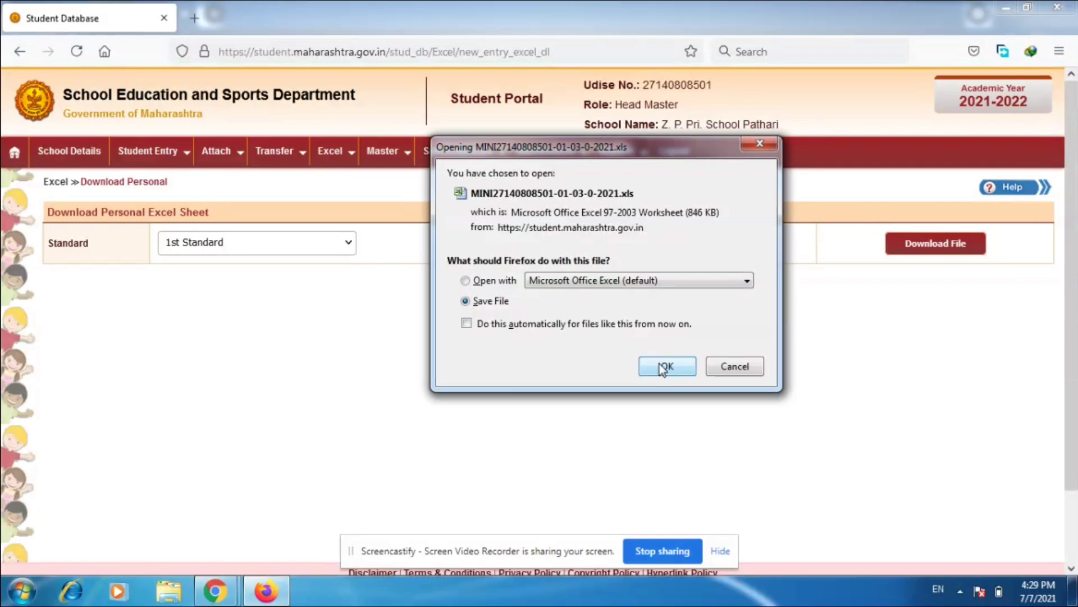
left_click(663, 366)
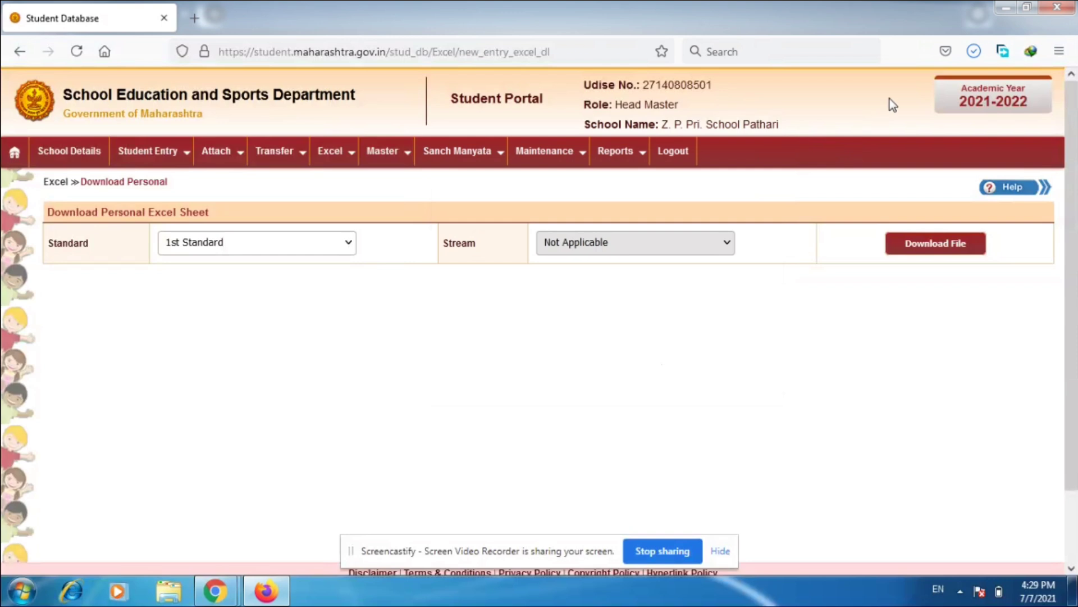
left_click(973, 52)
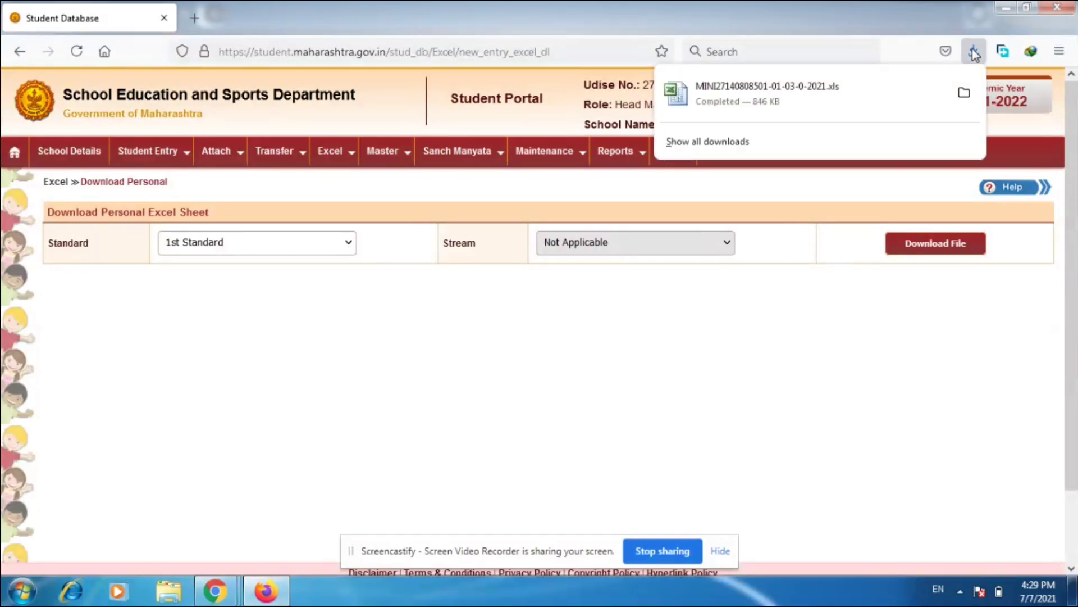
left_click(964, 93)
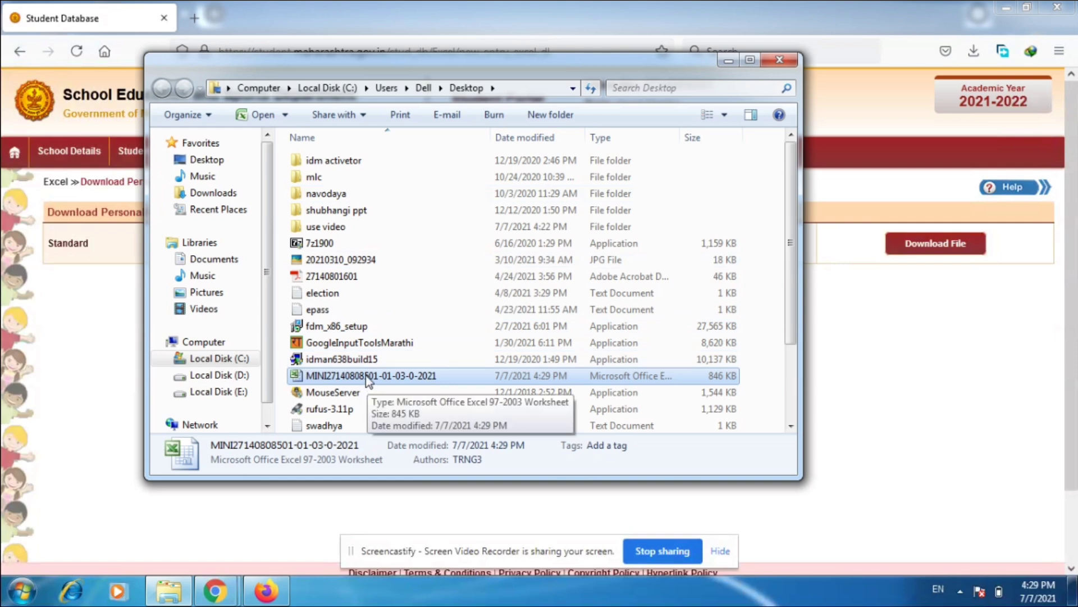
right_click(366, 376)
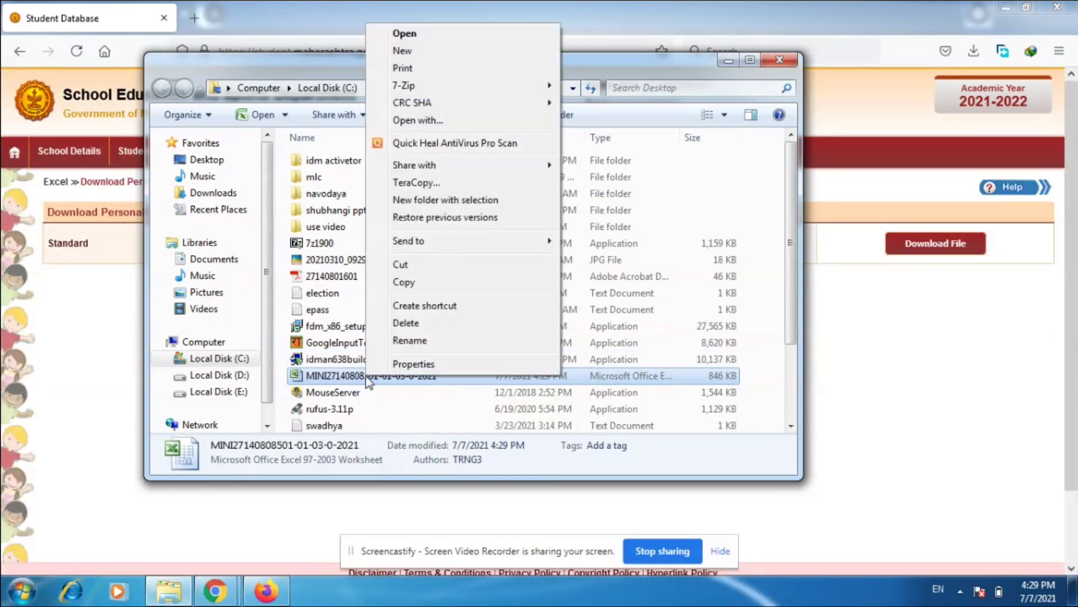
left_click(407, 283)
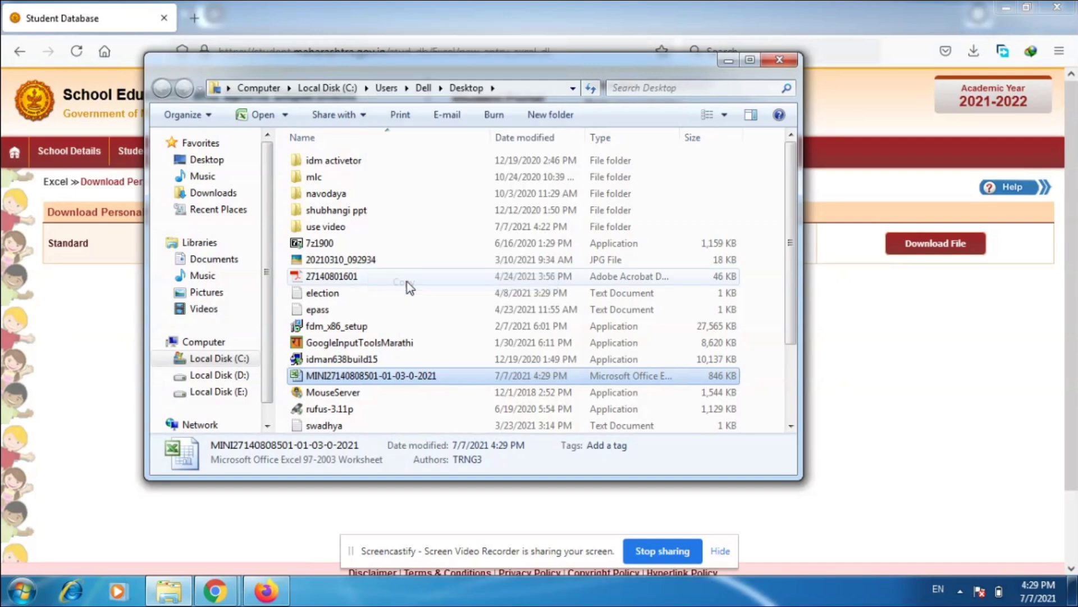
left_click(782, 61)
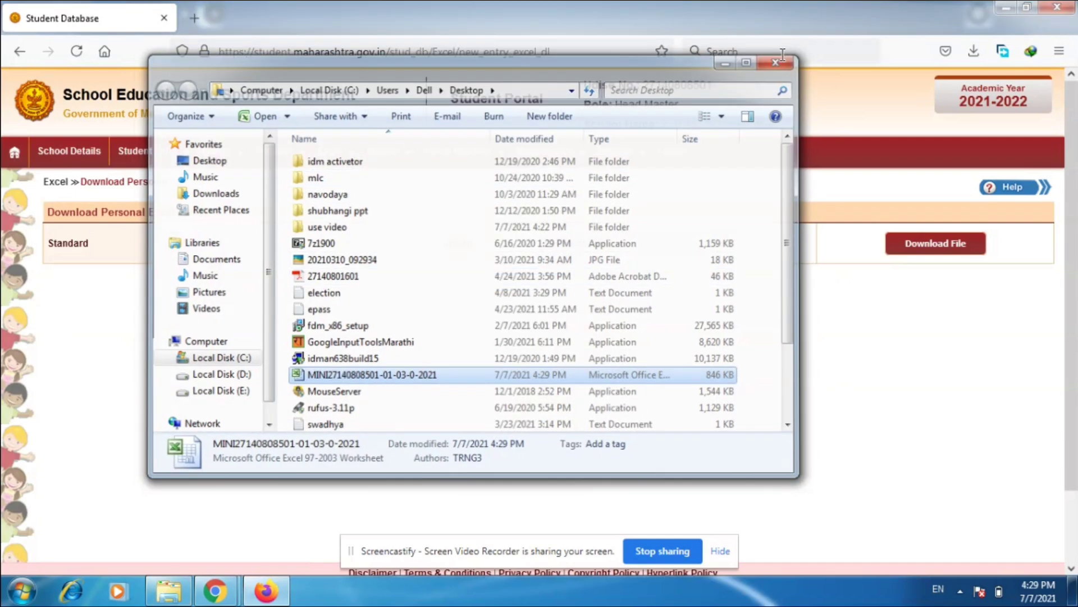
left_click(1005, 9)
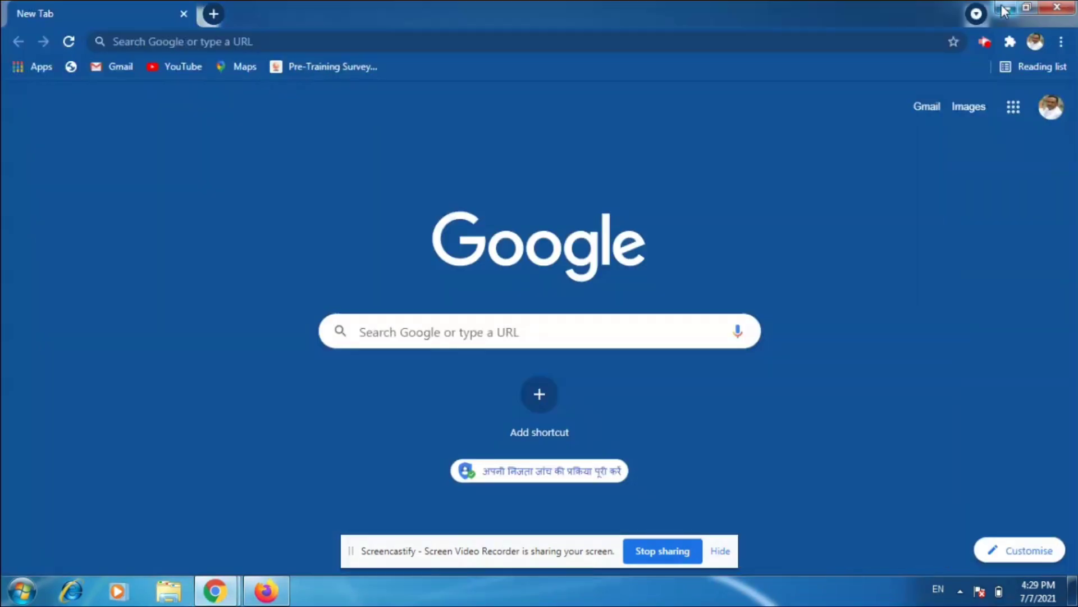
Step: Paste a copy of the workbook onto the desktop using TeraCopy and open it in Excel
left_click(1006, 8)
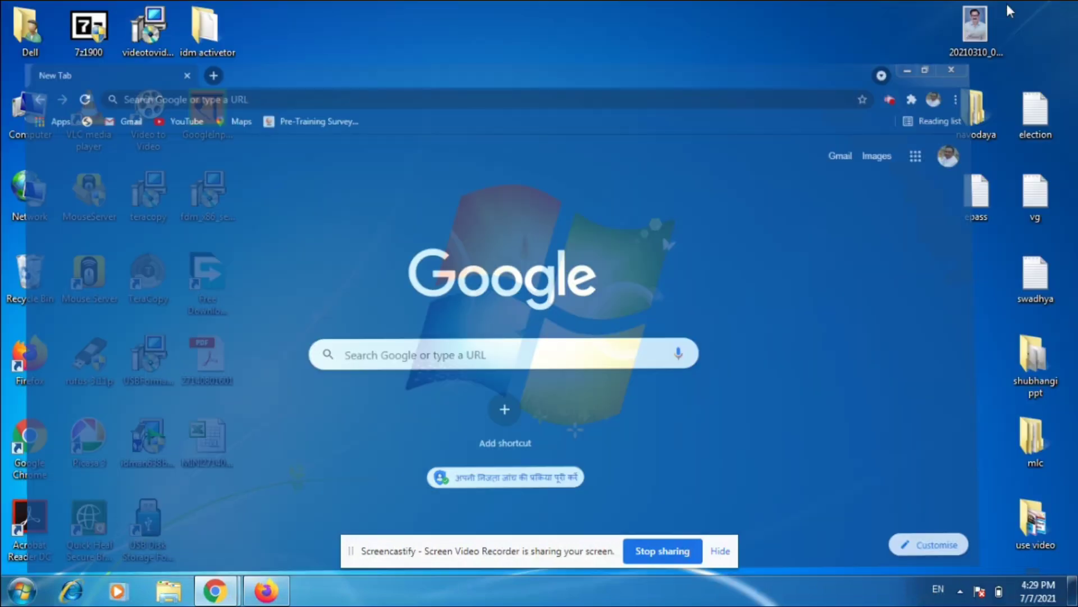
right_click(485, 117)
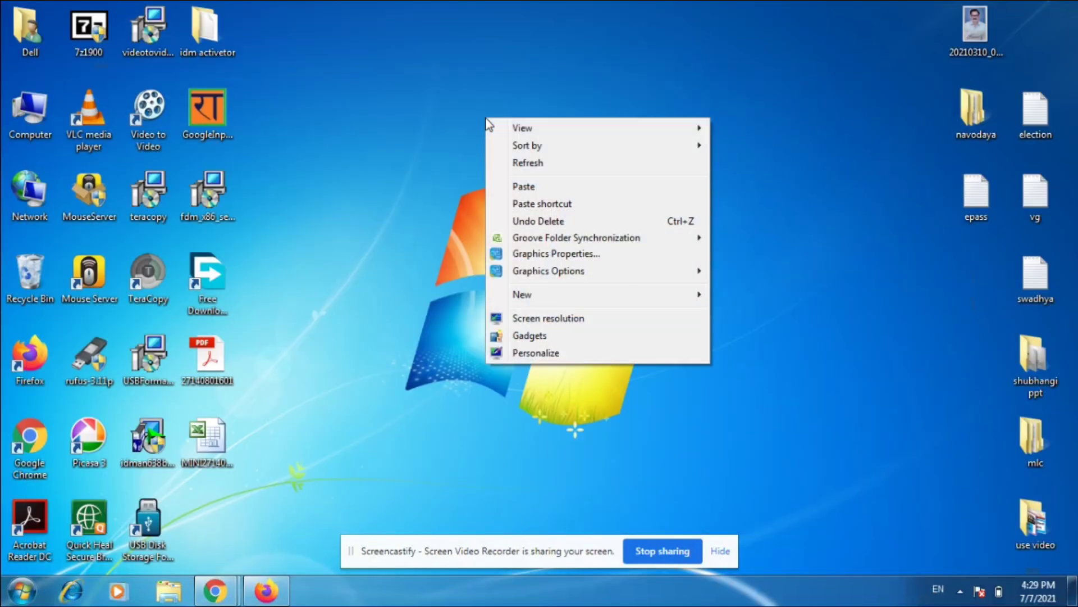
left_click(520, 185)
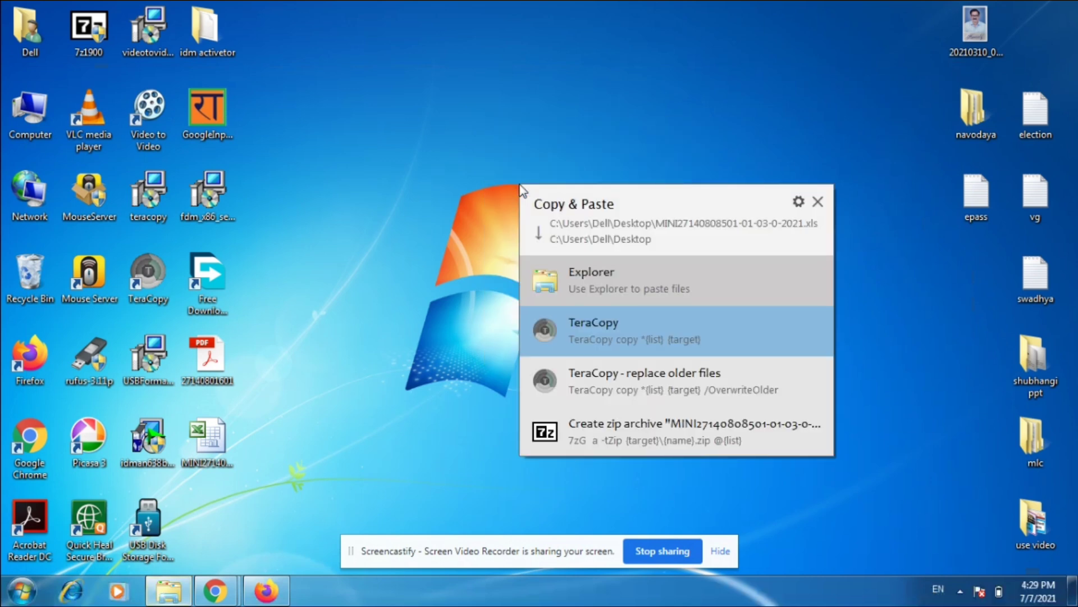
left_click(588, 332)
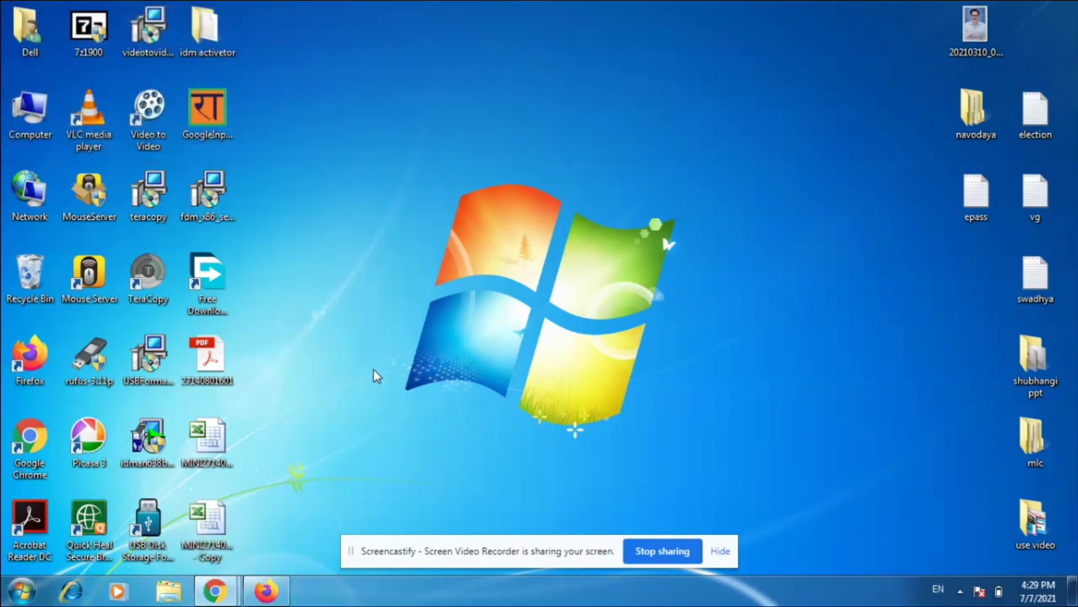
double_click(216, 437)
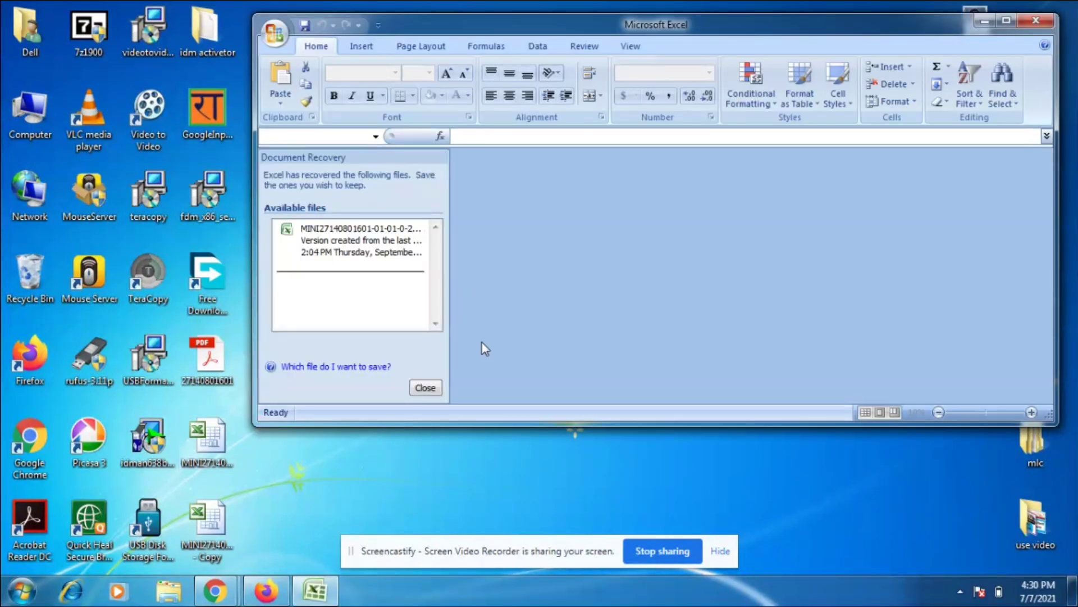
Step: Maximize the Excel window and bring up the workbook's macro security options
left_click(1007, 21)
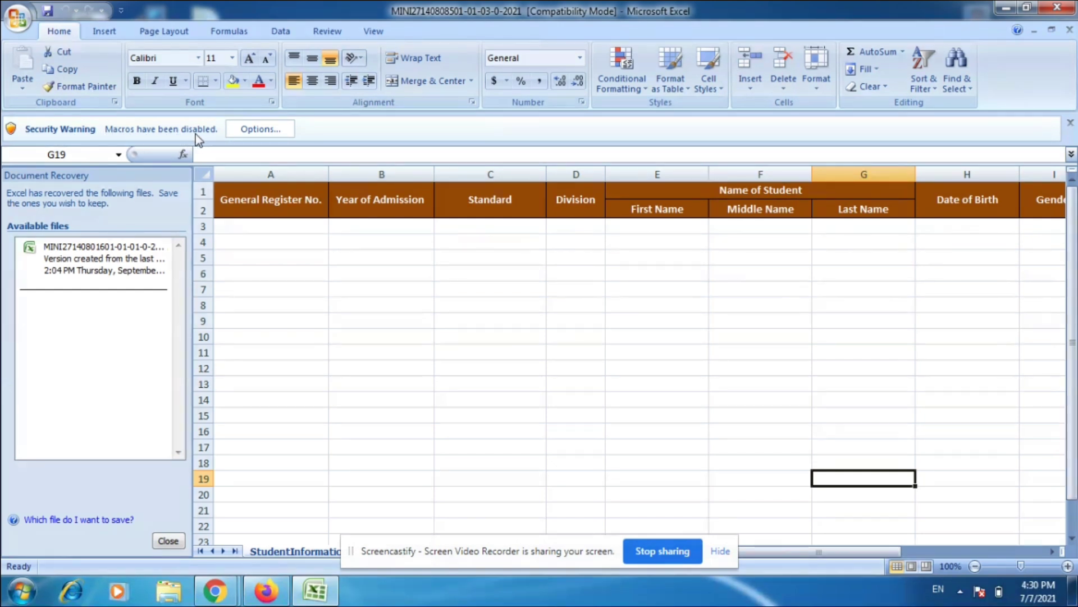
left_click(255, 133)
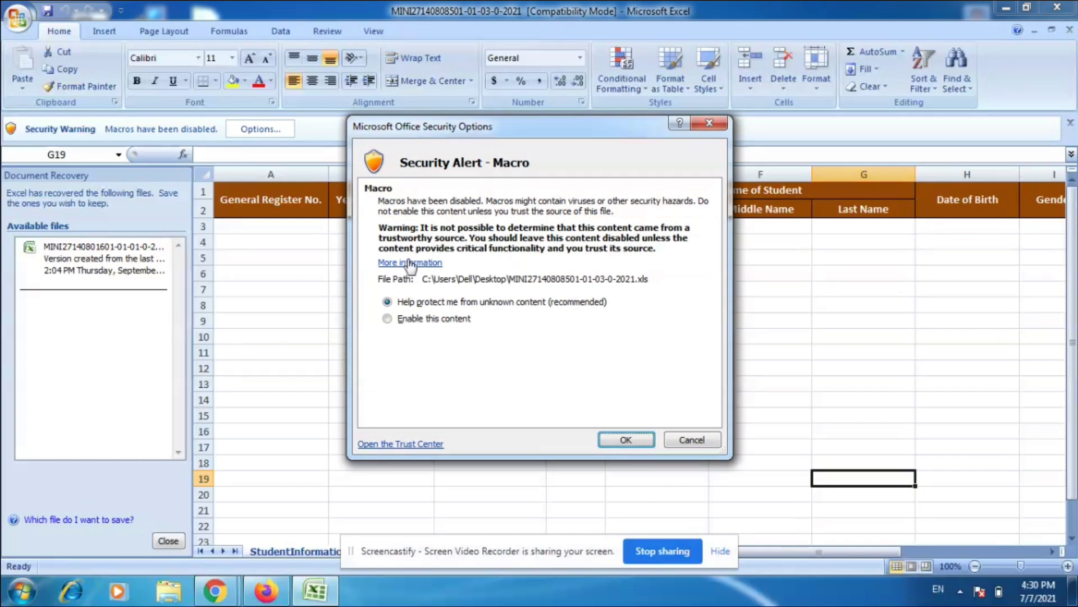
Step: Enable the workbook's macros and start a new record in the Student Database form
left_click(388, 319)
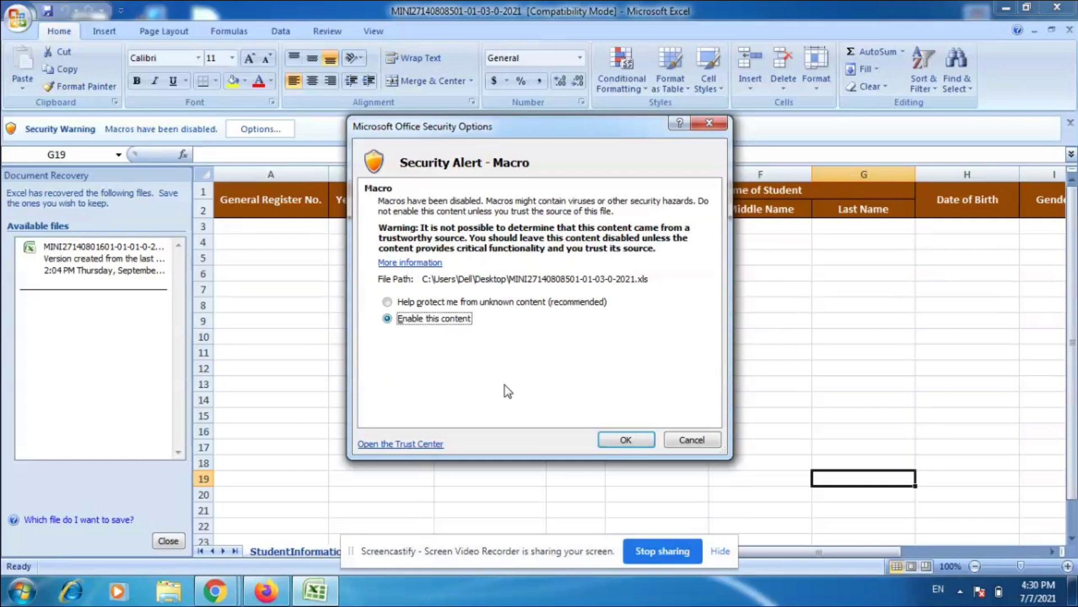
left_click(621, 439)
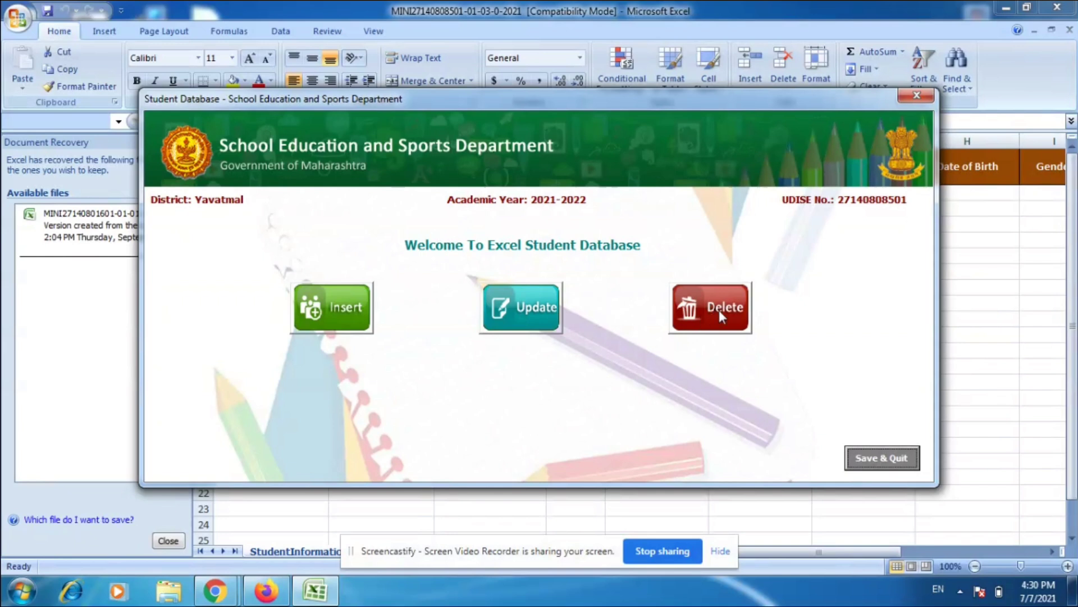
left_click(341, 308)
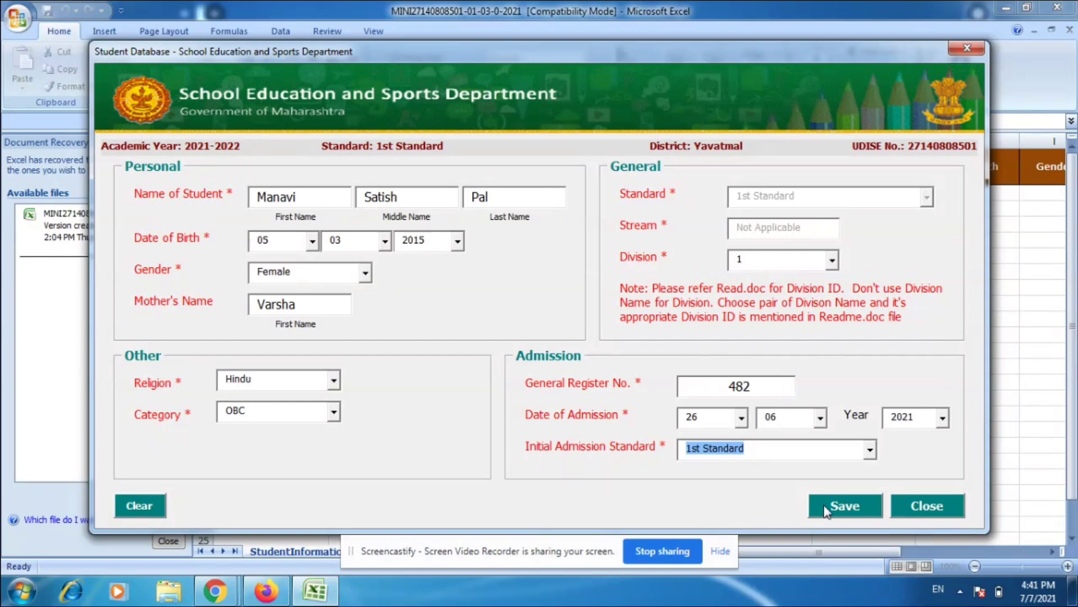
Step: Save the first 1st Standard student's record and acknowledge the record-inserted message
left_click(839, 507)
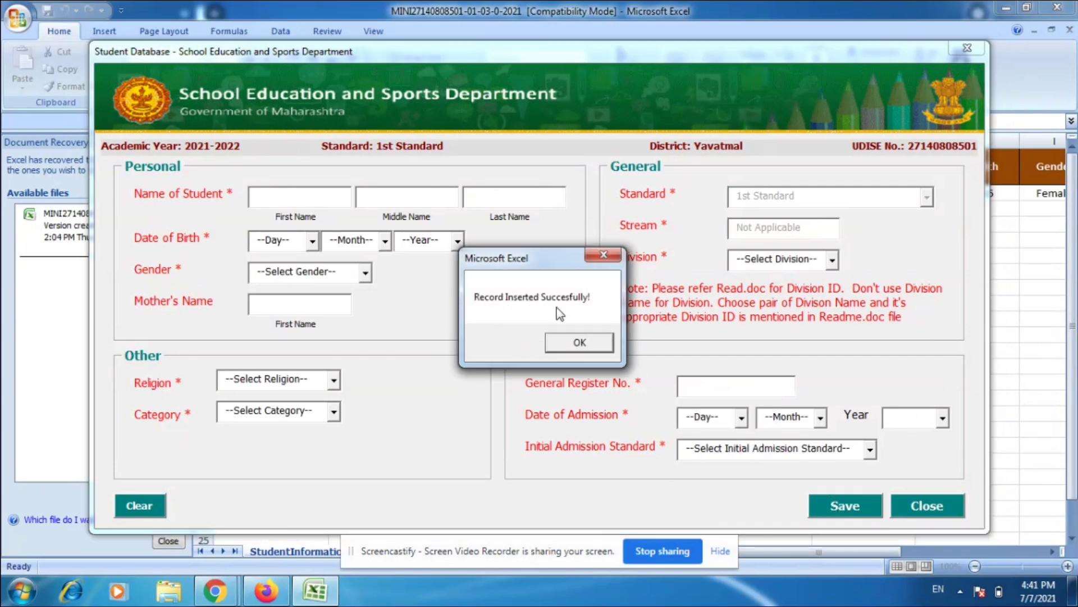
left_click(579, 346)
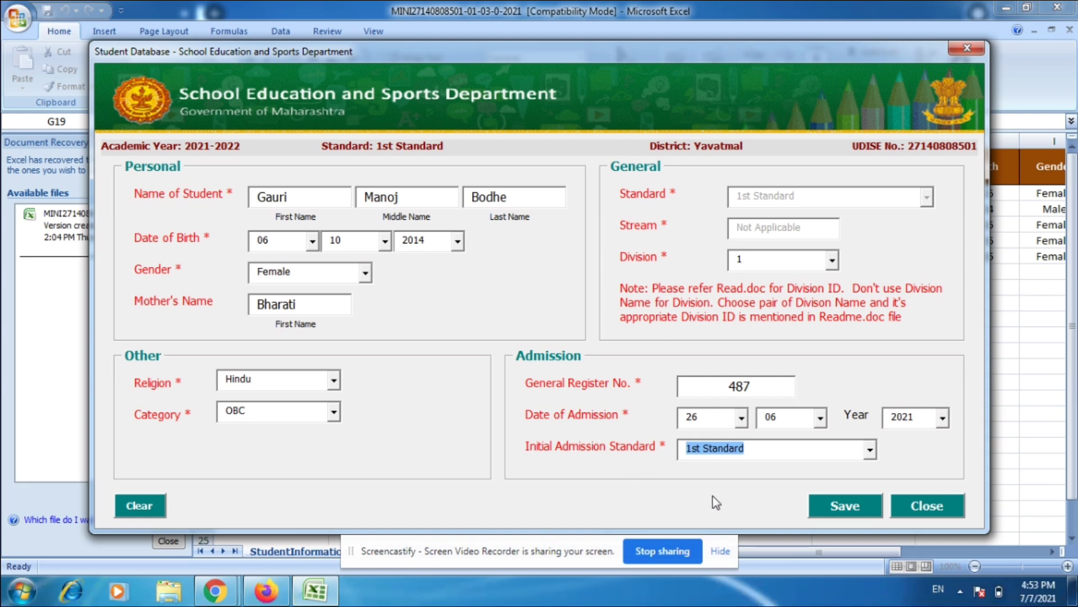
Step: Save the next student's record, acknowledge the confirmation, and close the entry form
left_click(844, 506)
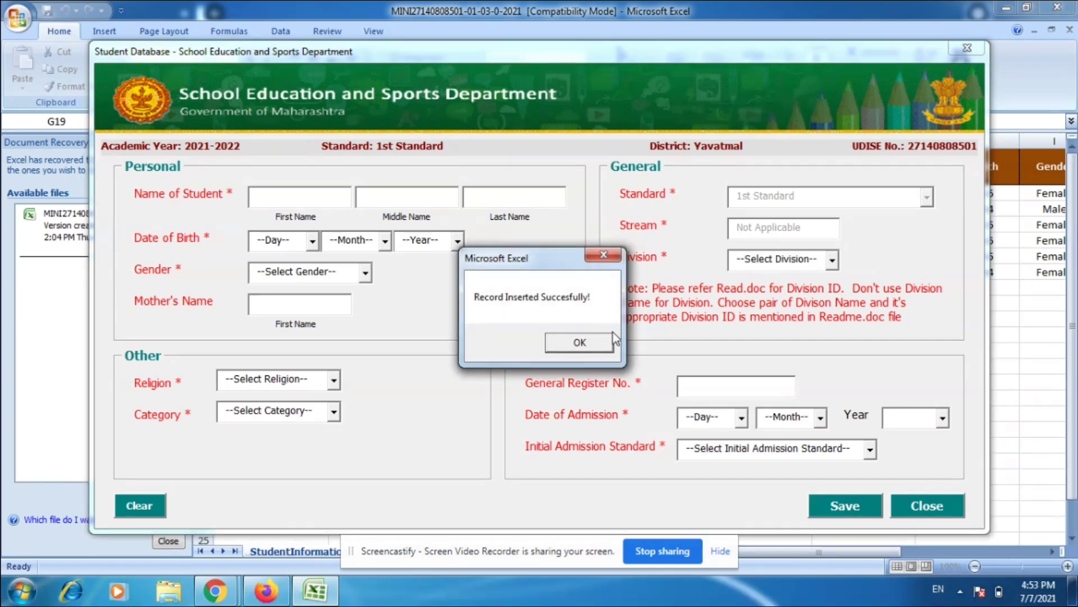
left_click(579, 344)
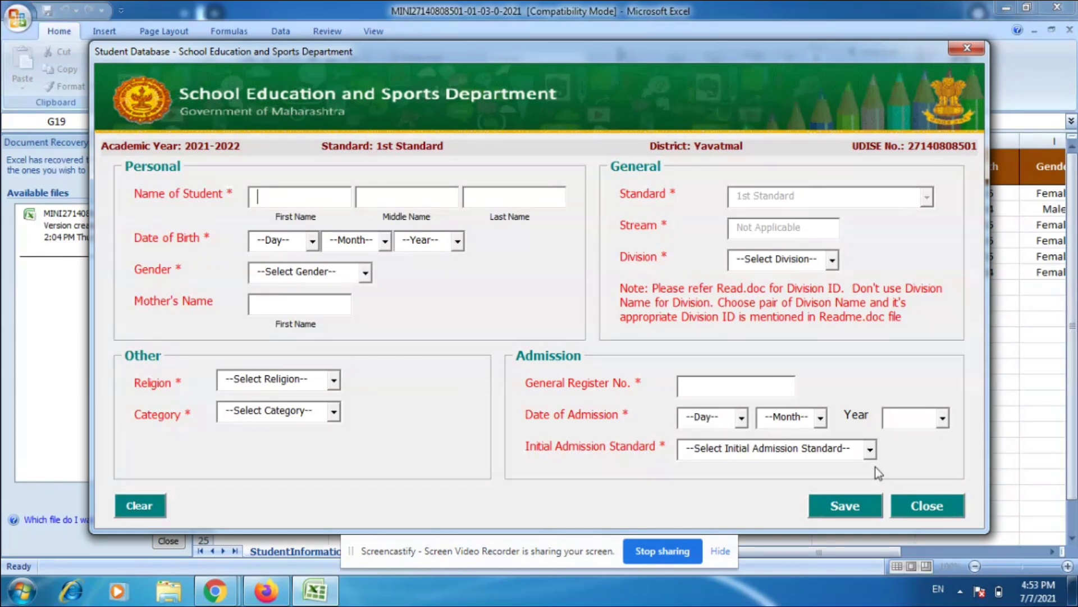
left_click(927, 508)
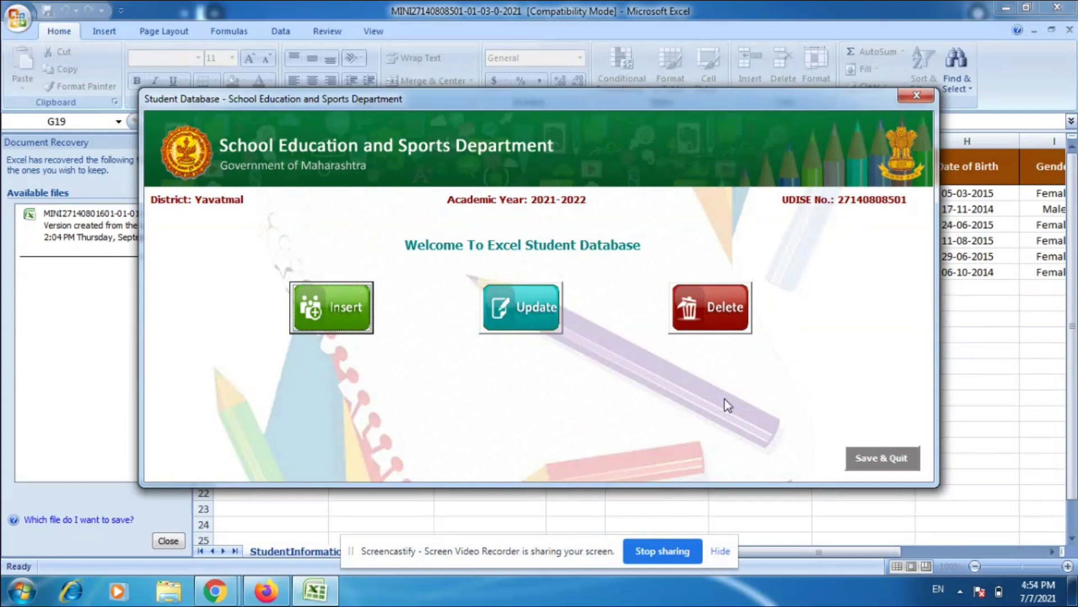
Step: Save the workbook and quit the database form, dismissing the Document Recovery prompt
left_click(882, 460)
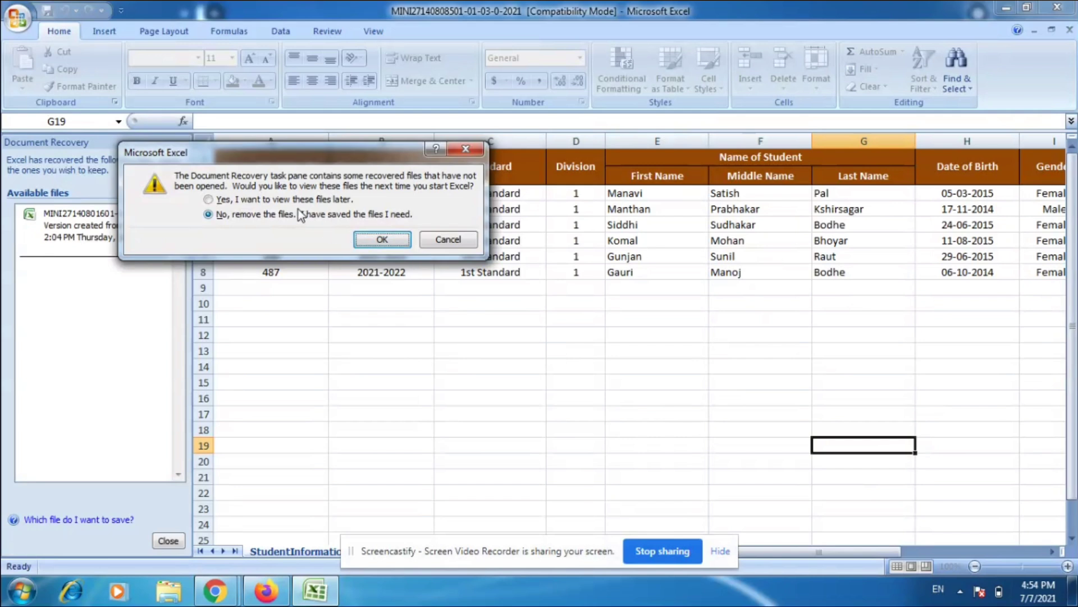
left_click(440, 240)
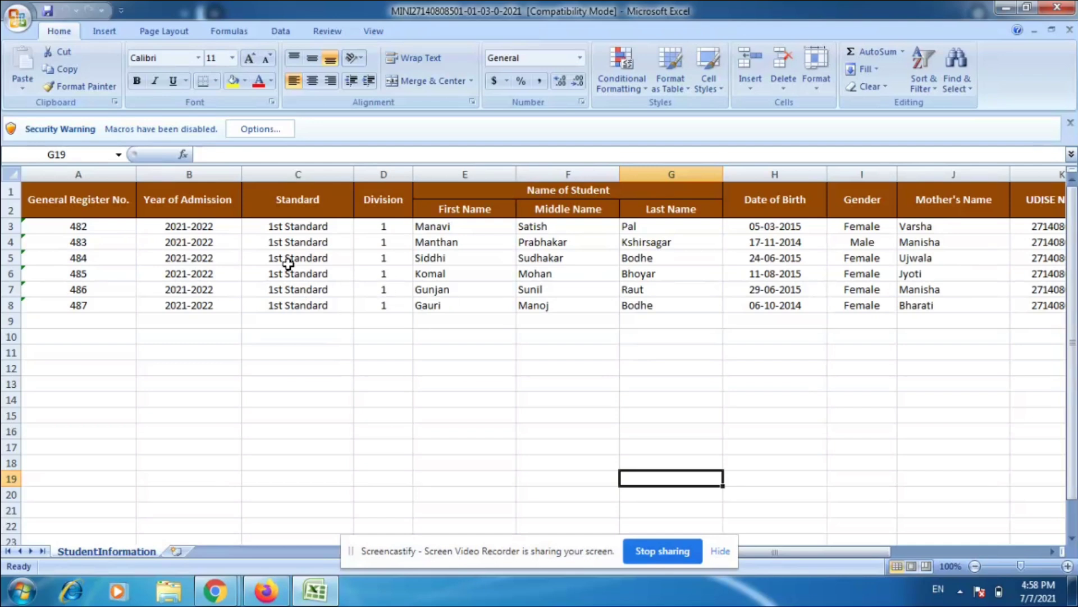
left_click(16, 21)
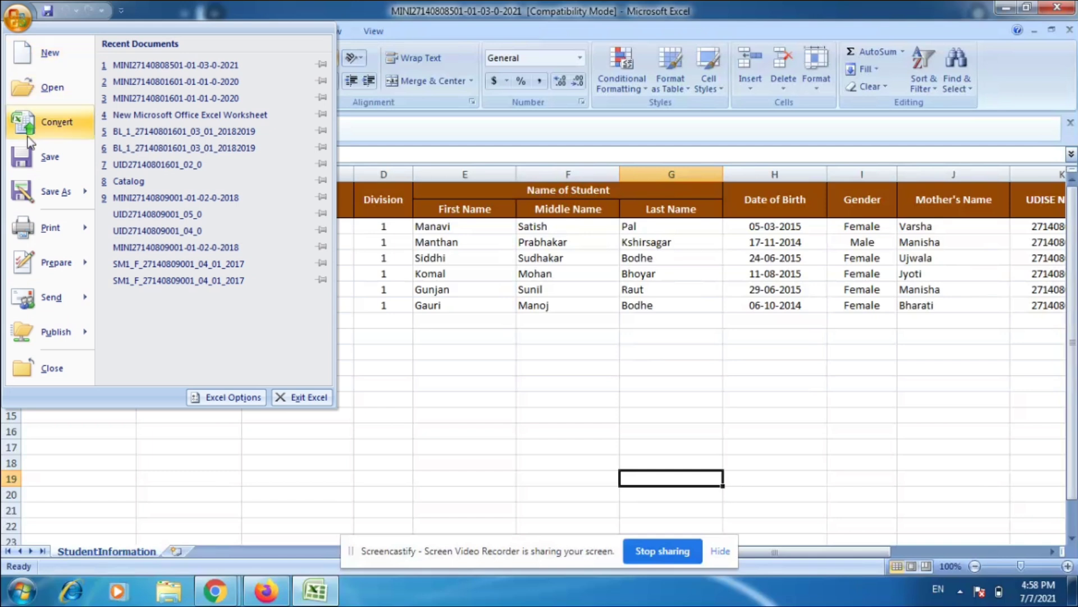
mouse_move(42, 194)
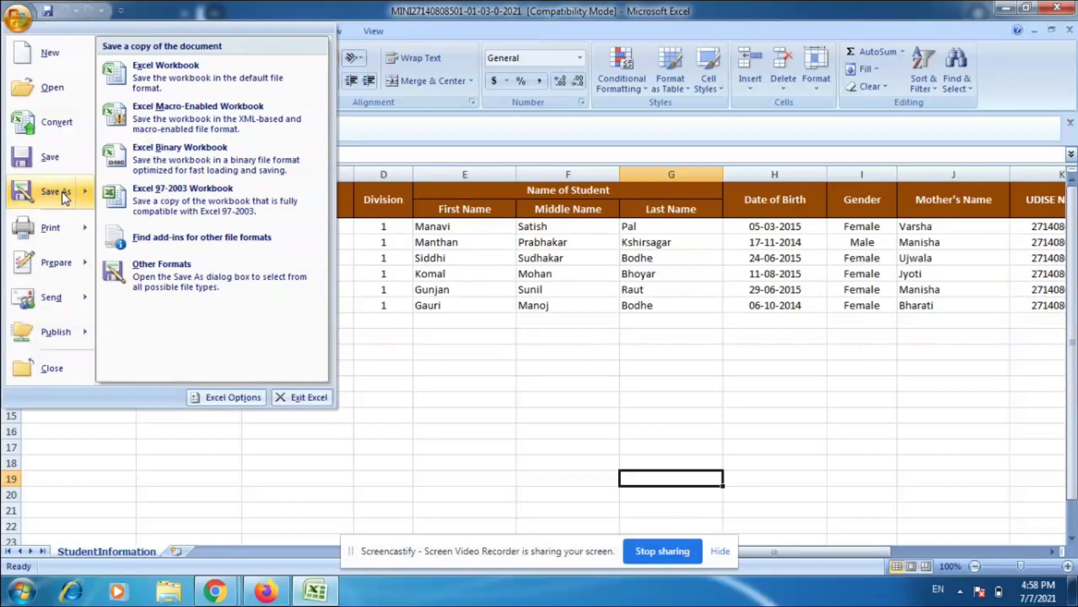
left_click(161, 277)
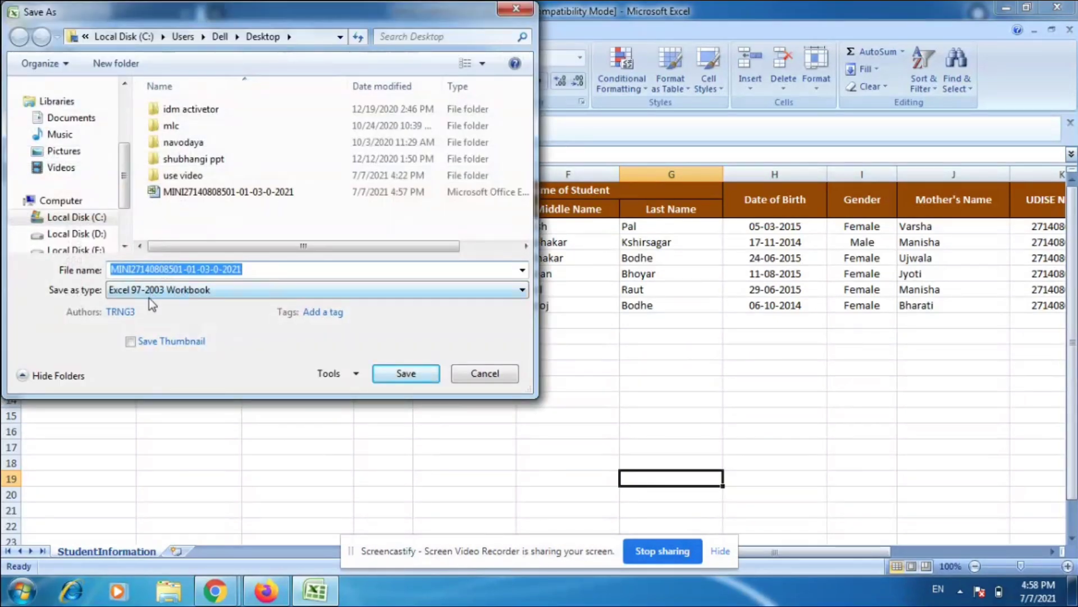
left_click(184, 296)
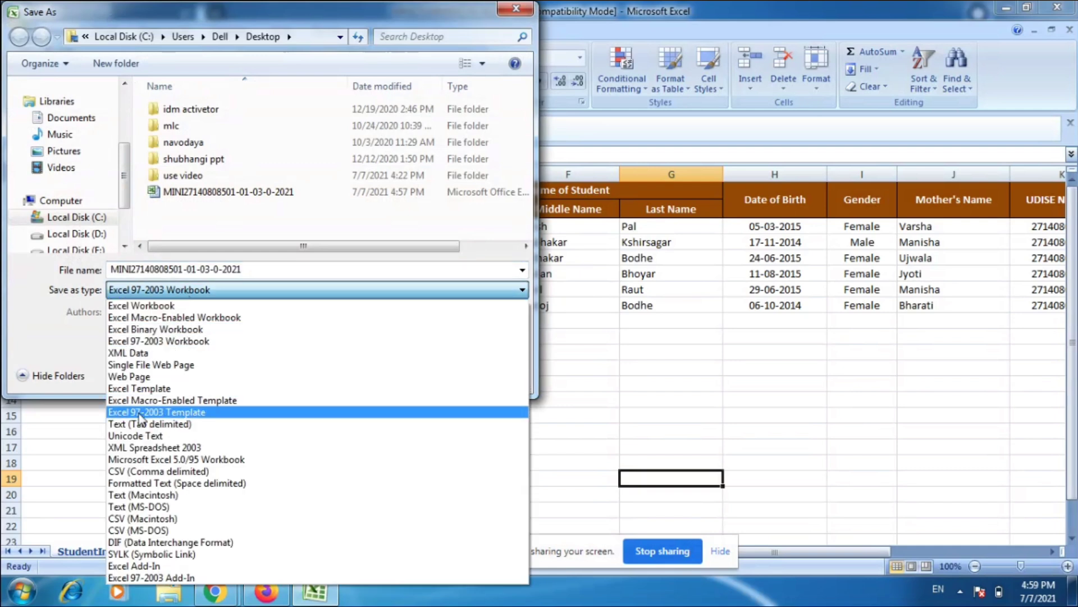
left_click(140, 472)
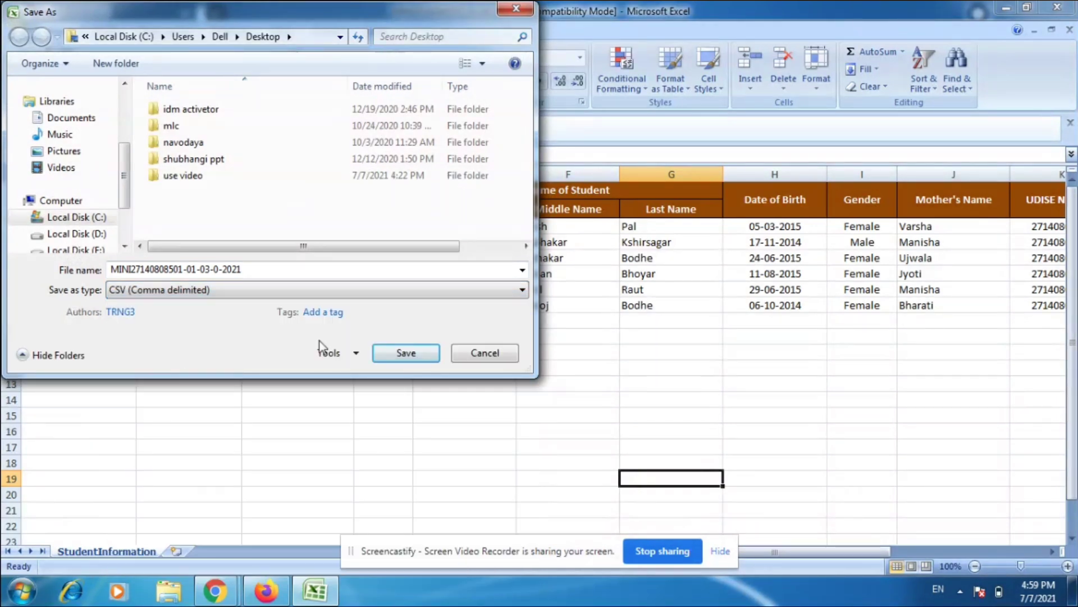
left_click(404, 353)
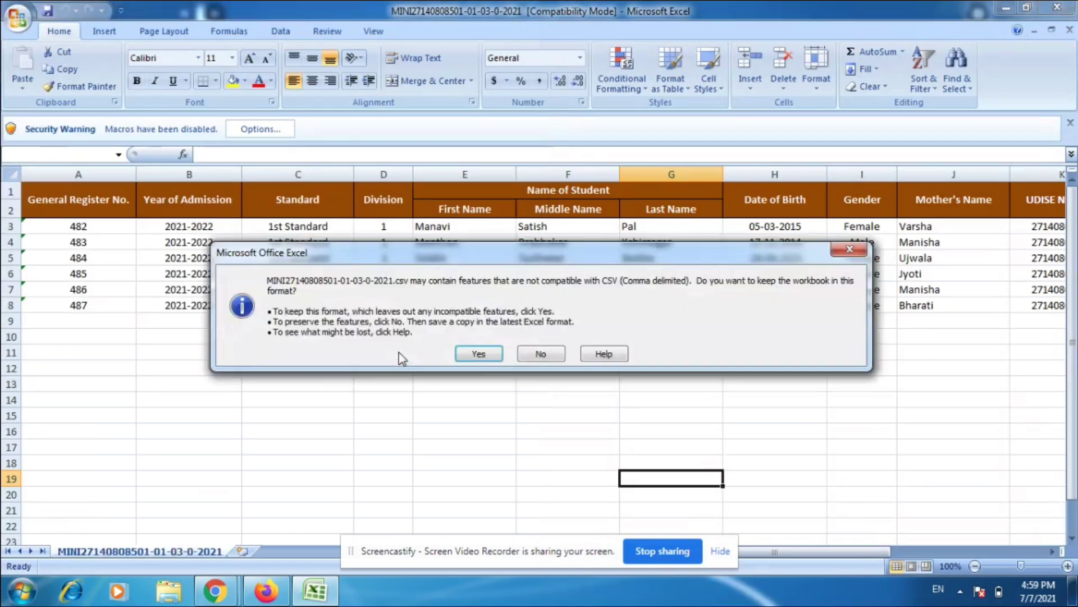
left_click(474, 354)
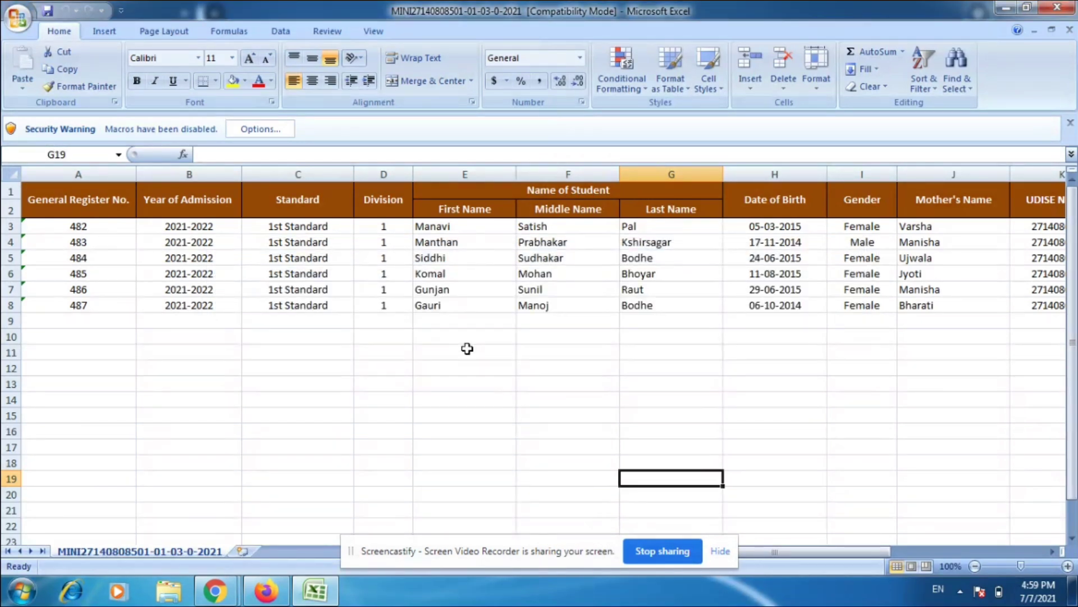
key("alt+F4")
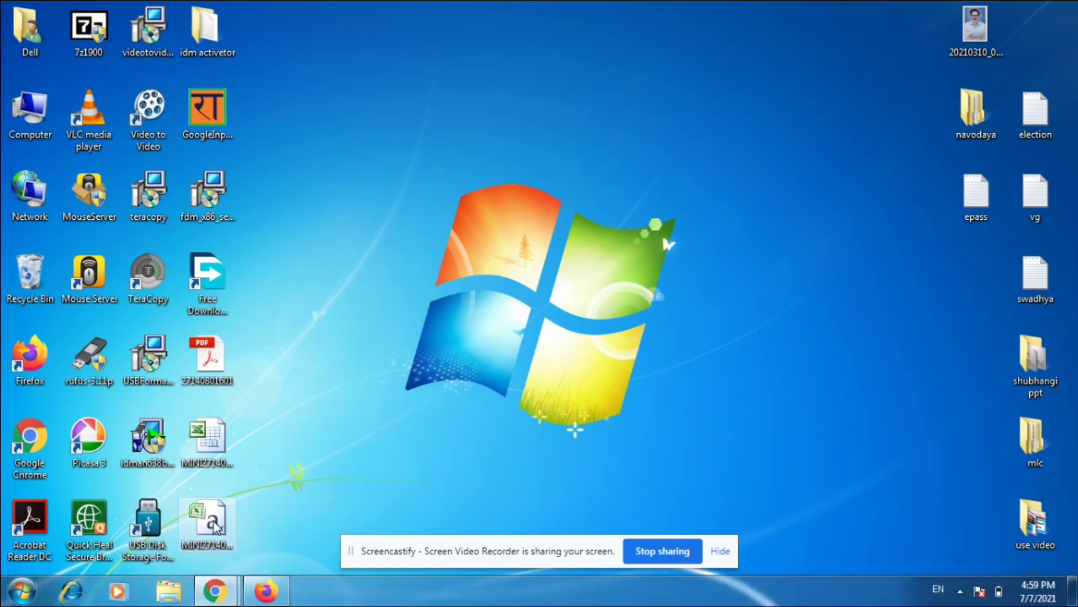
Step: Back in the Student Database in Firefox, open the Excel > Upload Personal page to choose a file
left_click(266, 594)
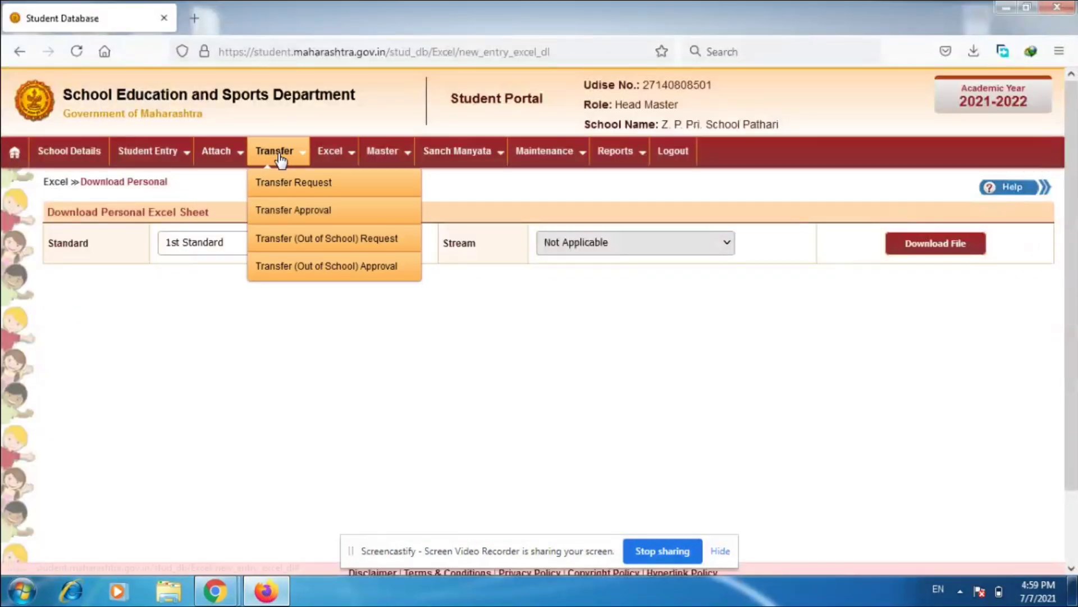
left_click(70, 152)
mouse_move(415, 164)
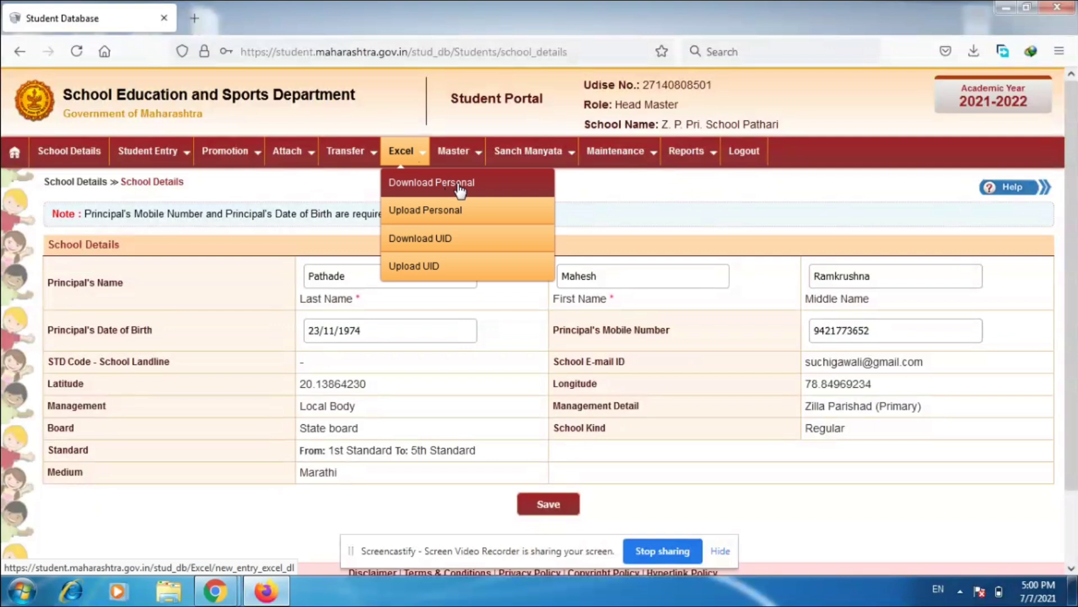
left_click(437, 212)
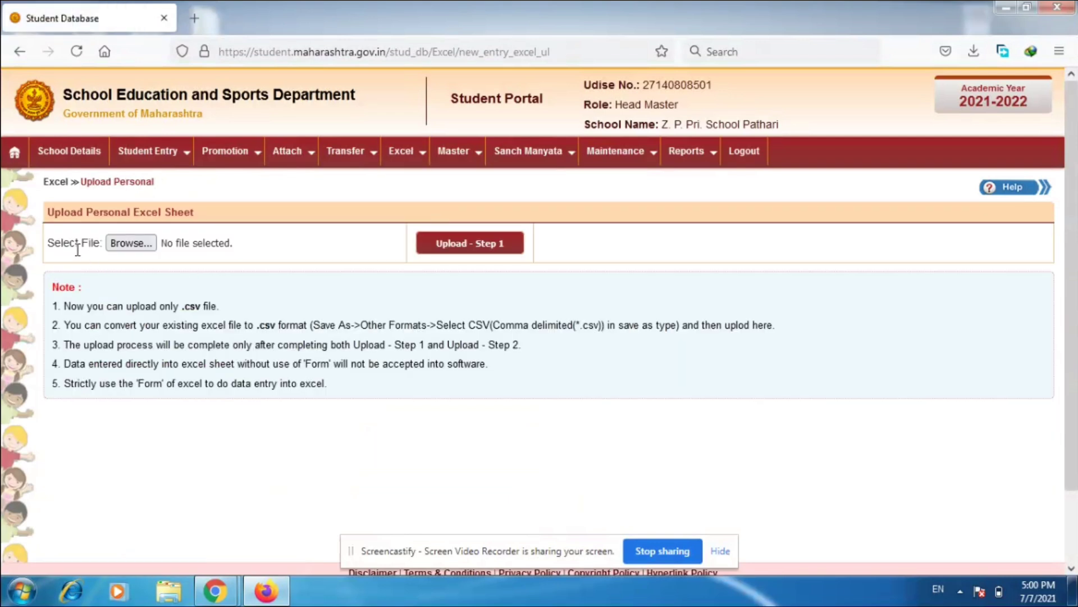
left_click(136, 245)
left_click(136, 245)
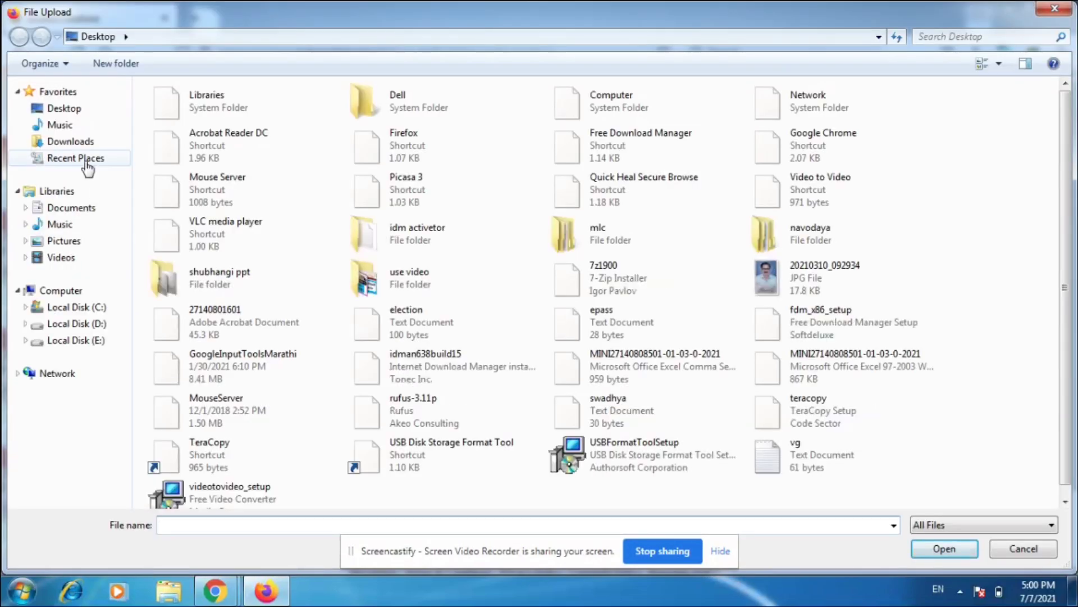
left_click(78, 125)
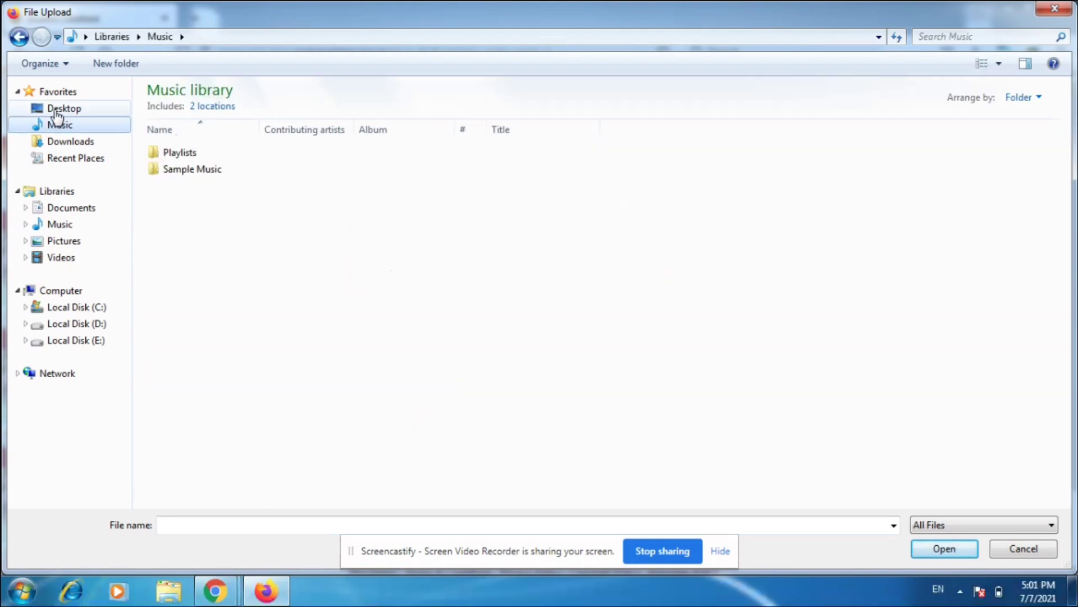
left_click(57, 112)
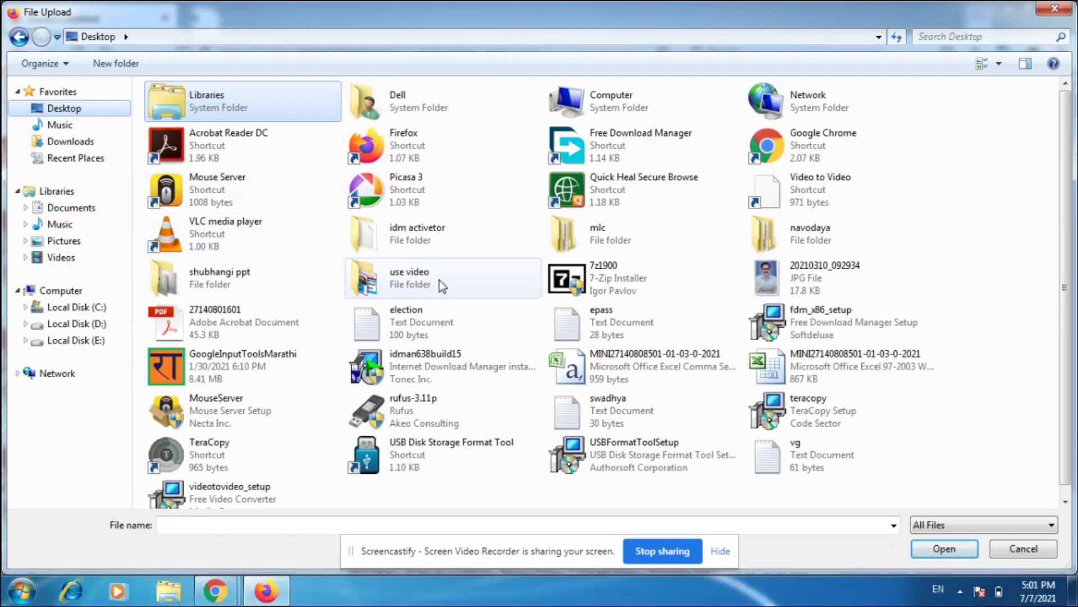
left_click(579, 371)
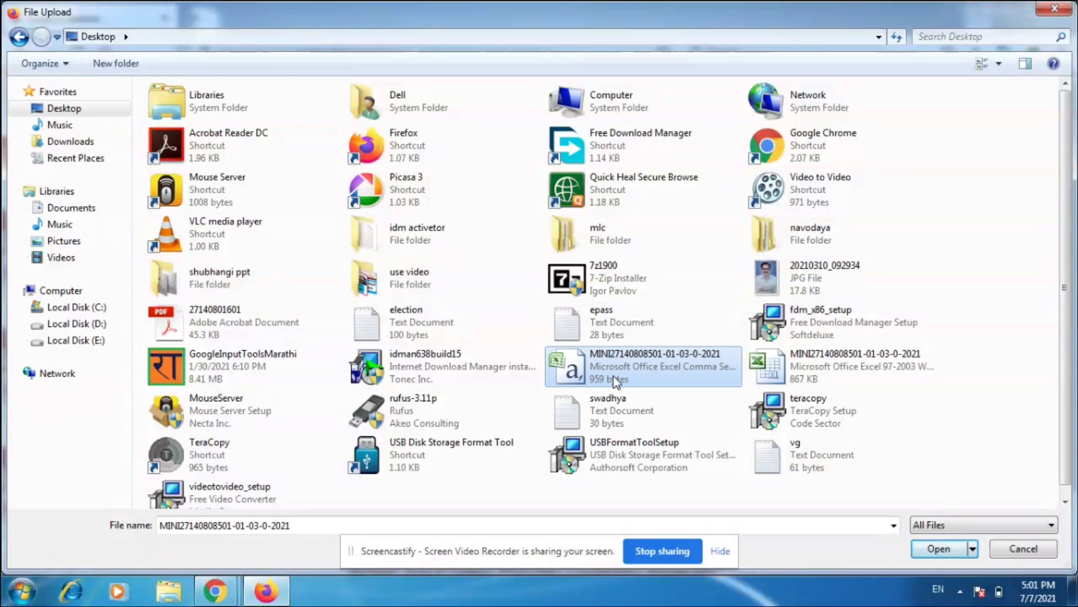
left_click(928, 548)
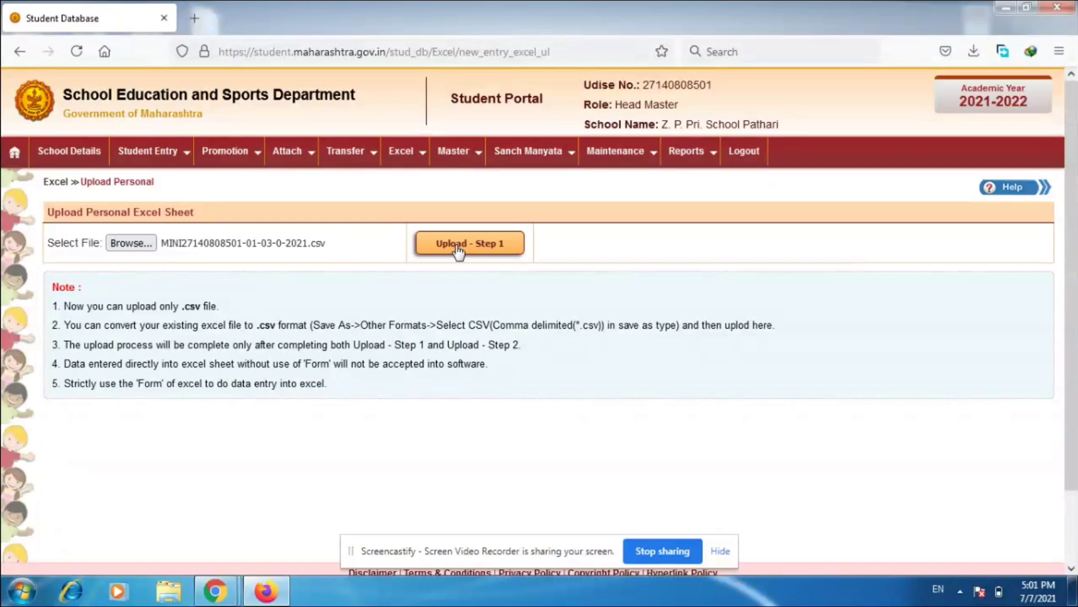
left_click(478, 246)
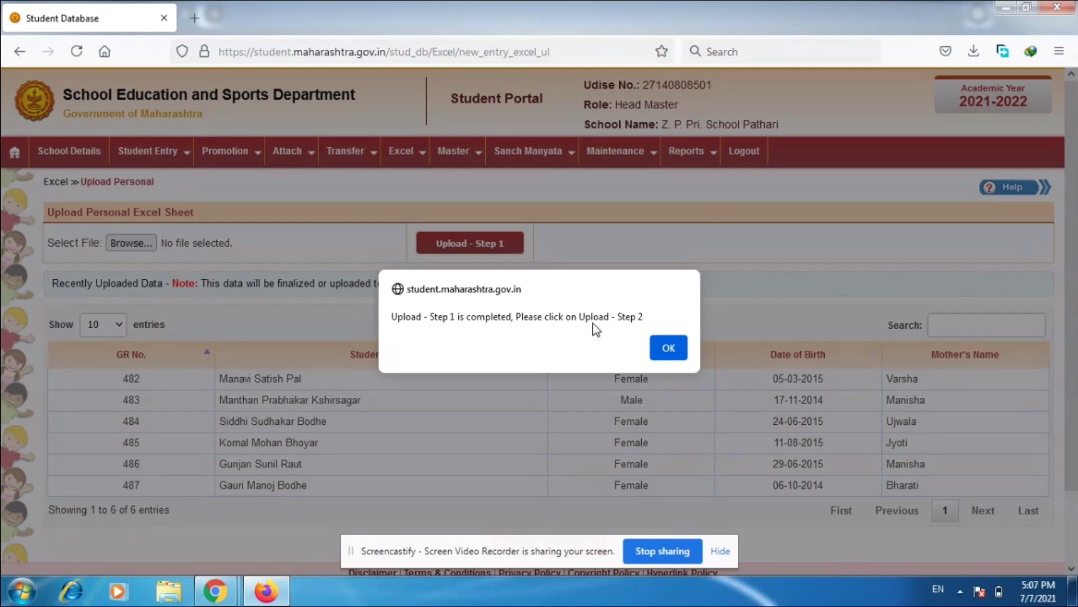
Step: Dismiss the 'Upload - Step 1 is completed' alert and scroll down to the Upload - Step 2 button
left_click(663, 345)
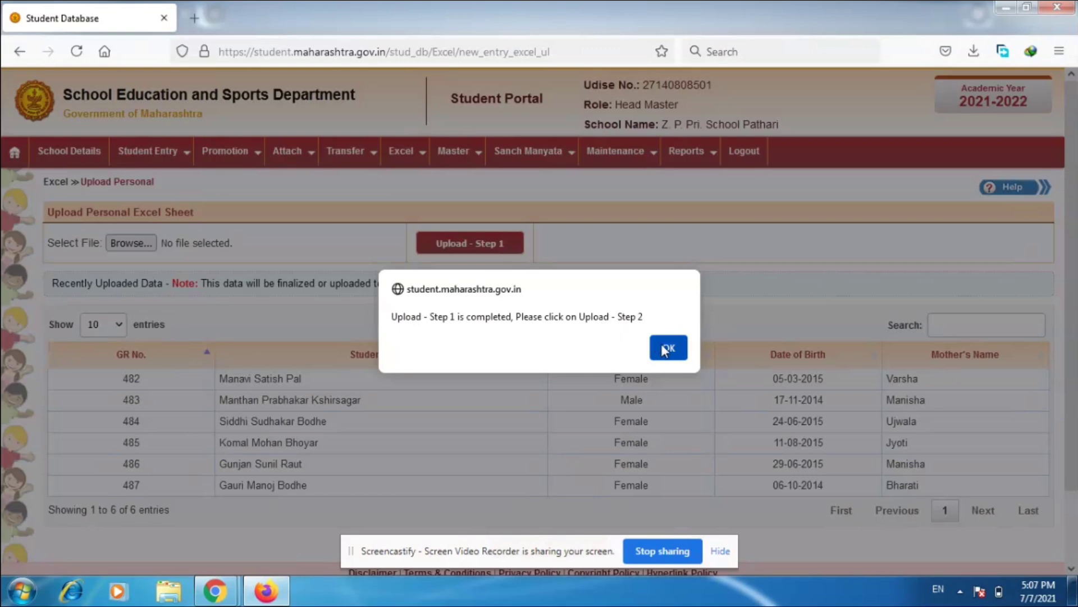
scroll(665, 351, "down", 3)
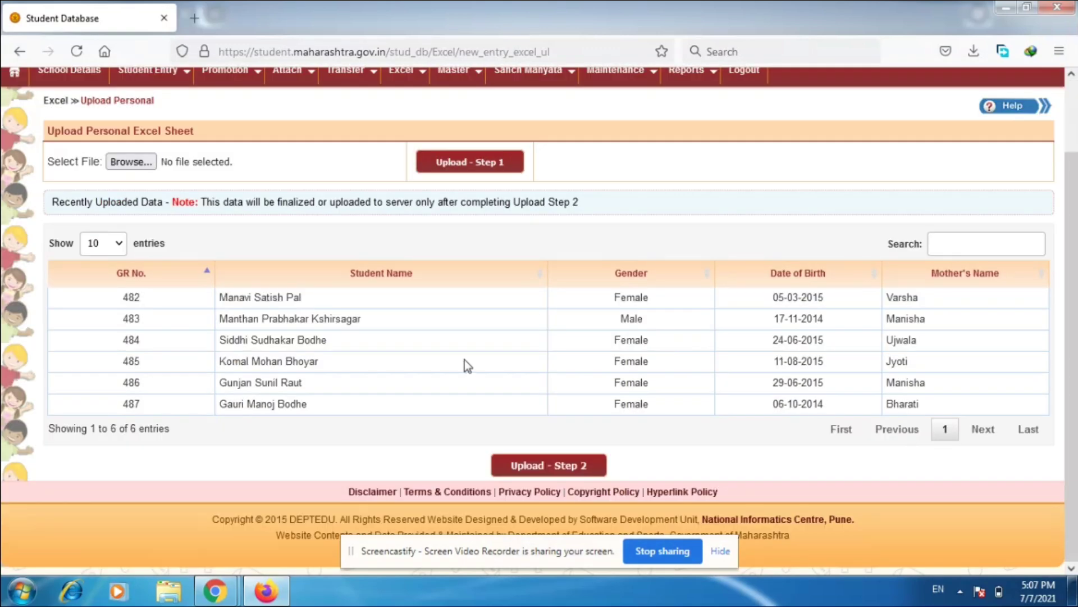